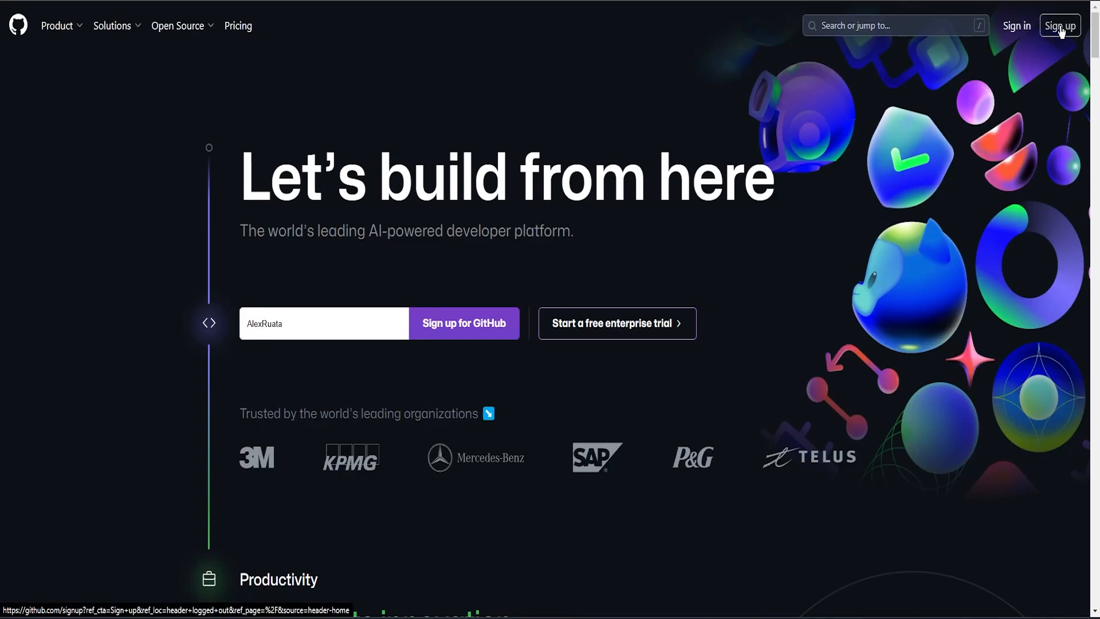
Sign in to GitHub and set up a new repository named UnityGitTest with private visibility
left_click(1028, 29)
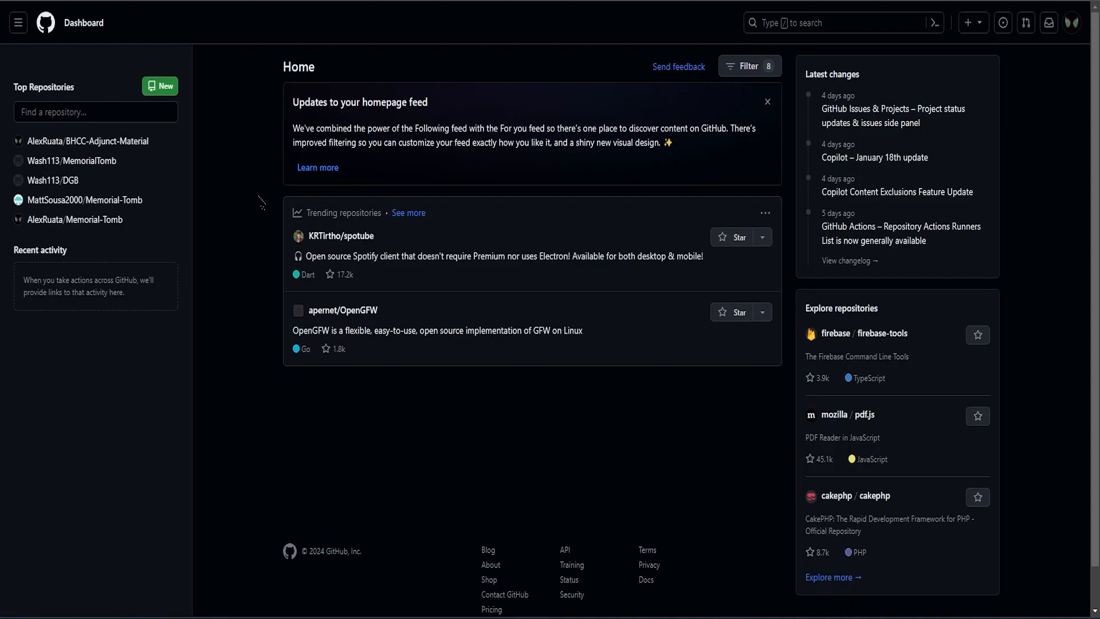
left_click(162, 90)
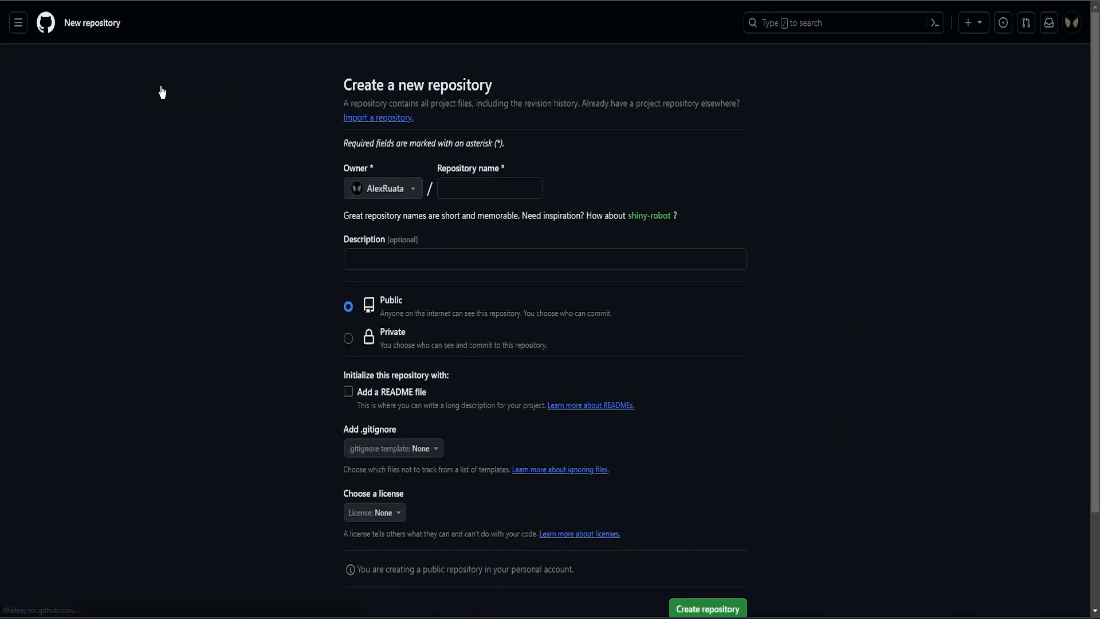
left_click(492, 189)
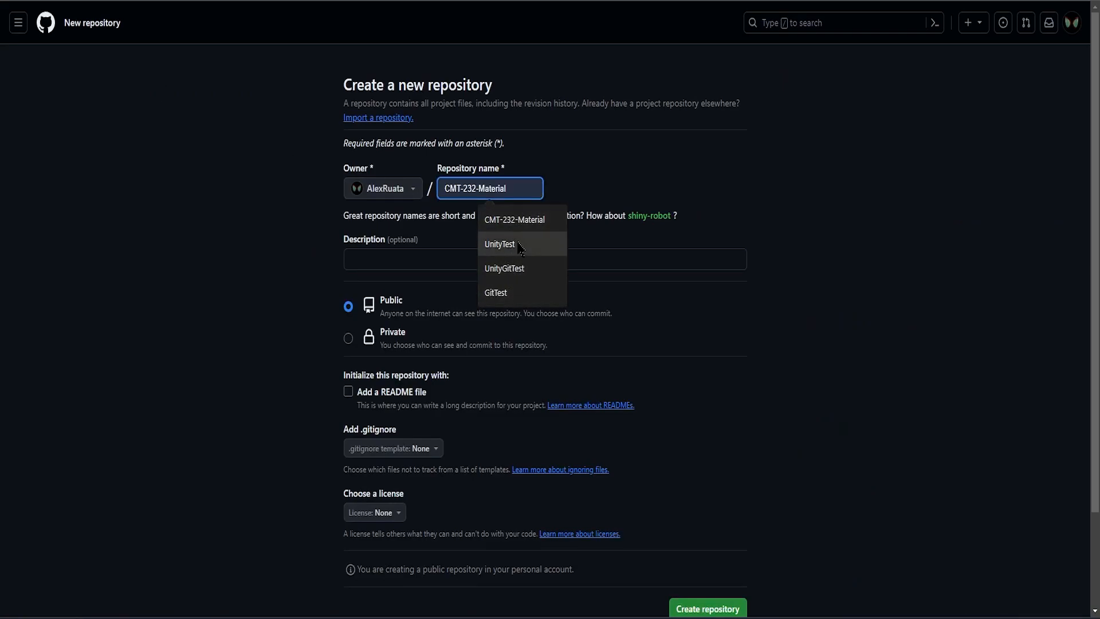
left_click(526, 277)
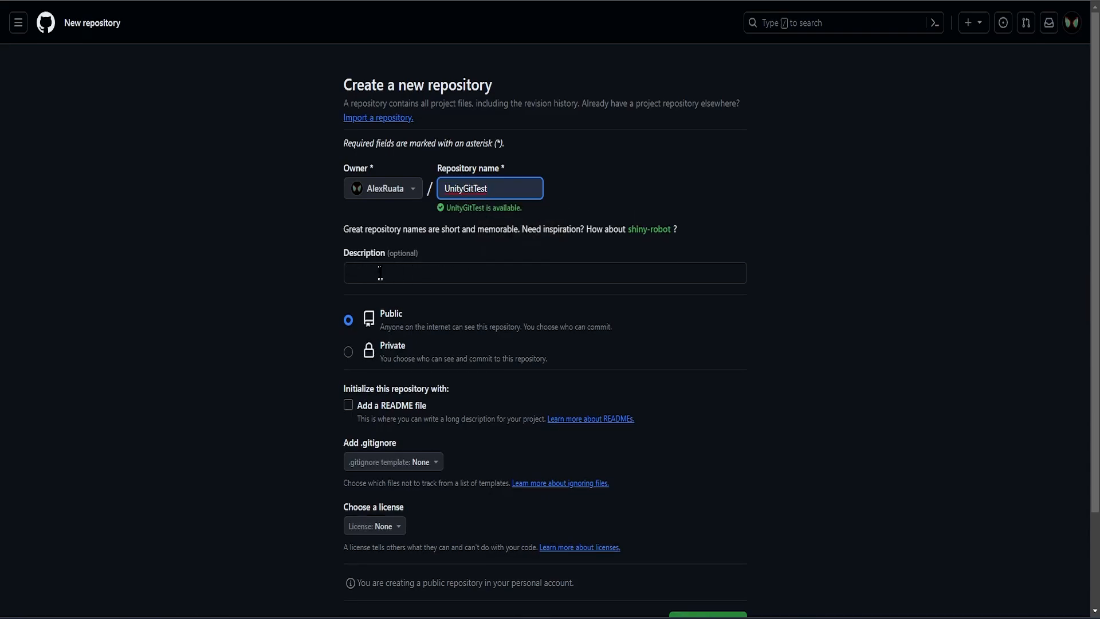
scroll(309, 273, "down", 2)
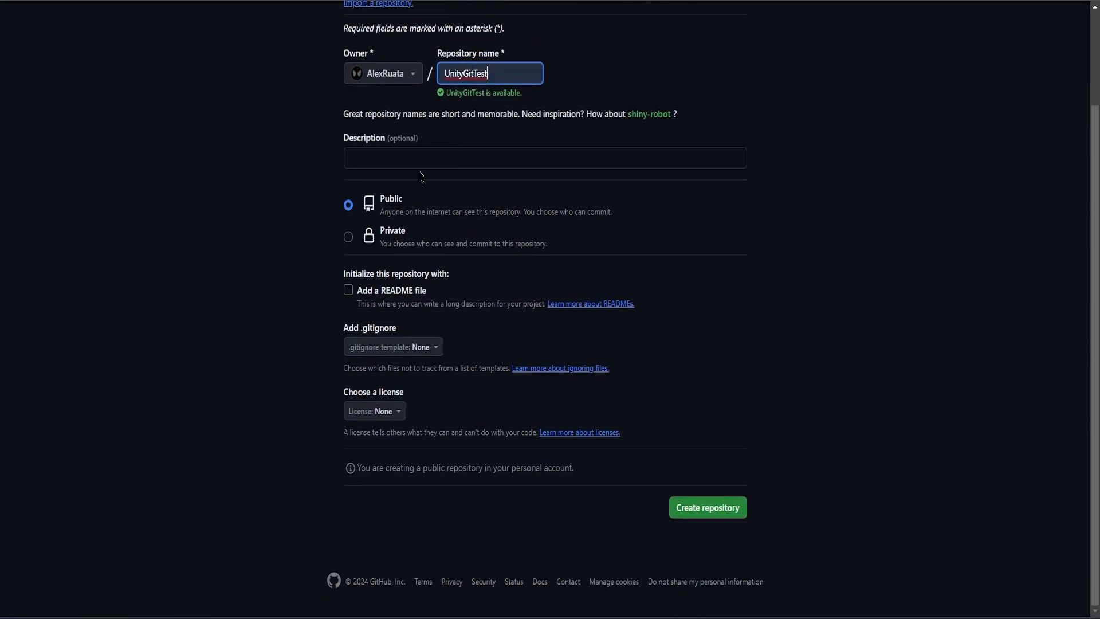
left_click(348, 238)
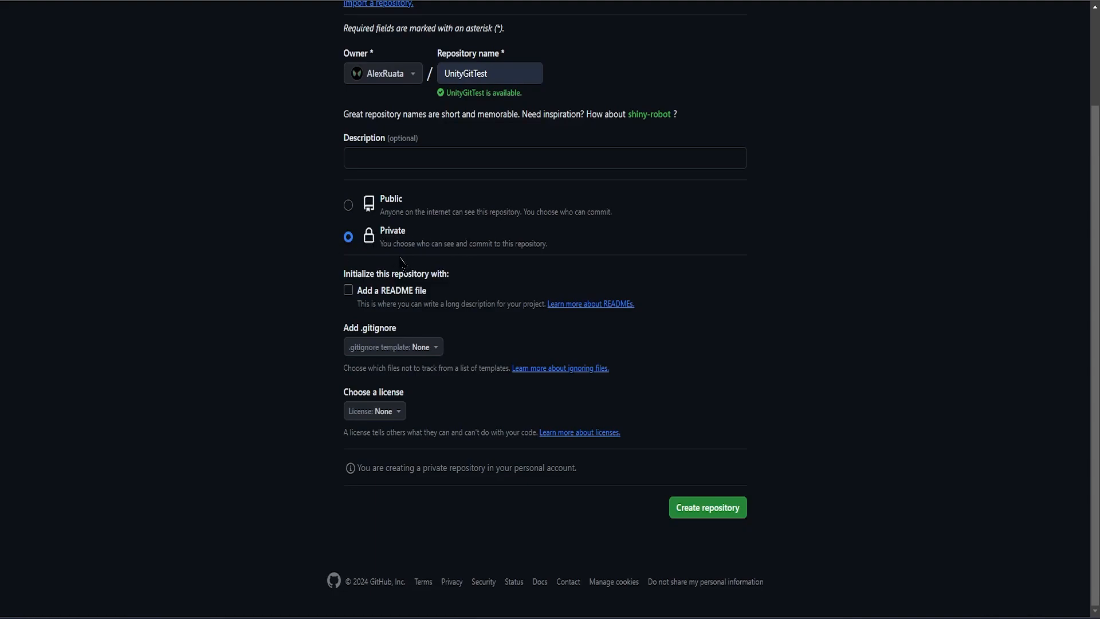
Choose the Unity .gitignore template and create the repository
left_click(421, 348)
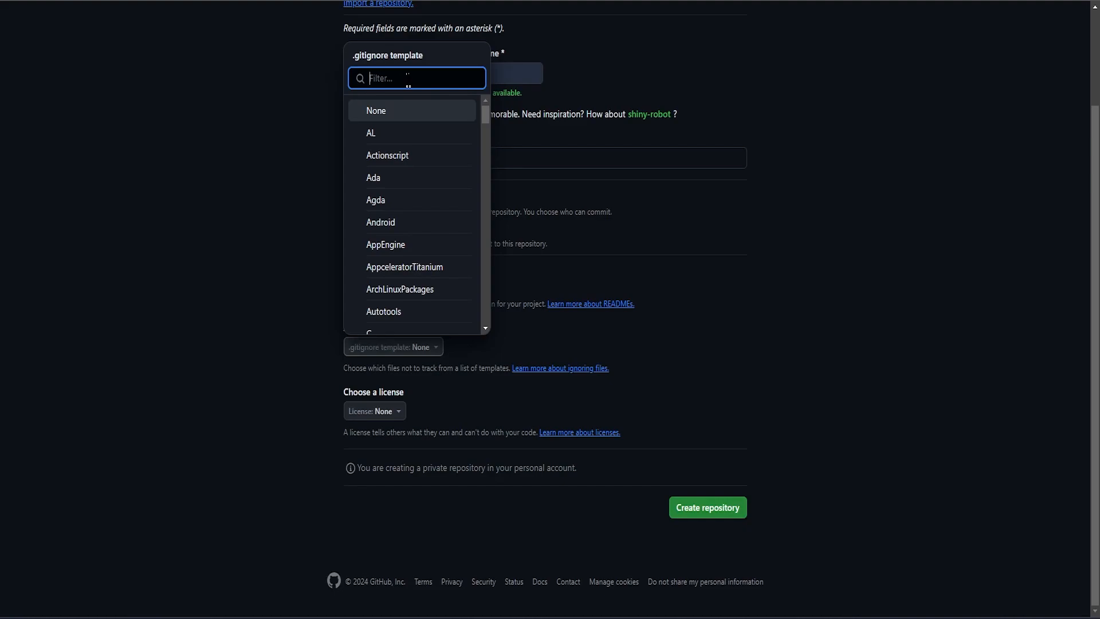
type("unituy")
key("BackSpace")
key("BackSpace")
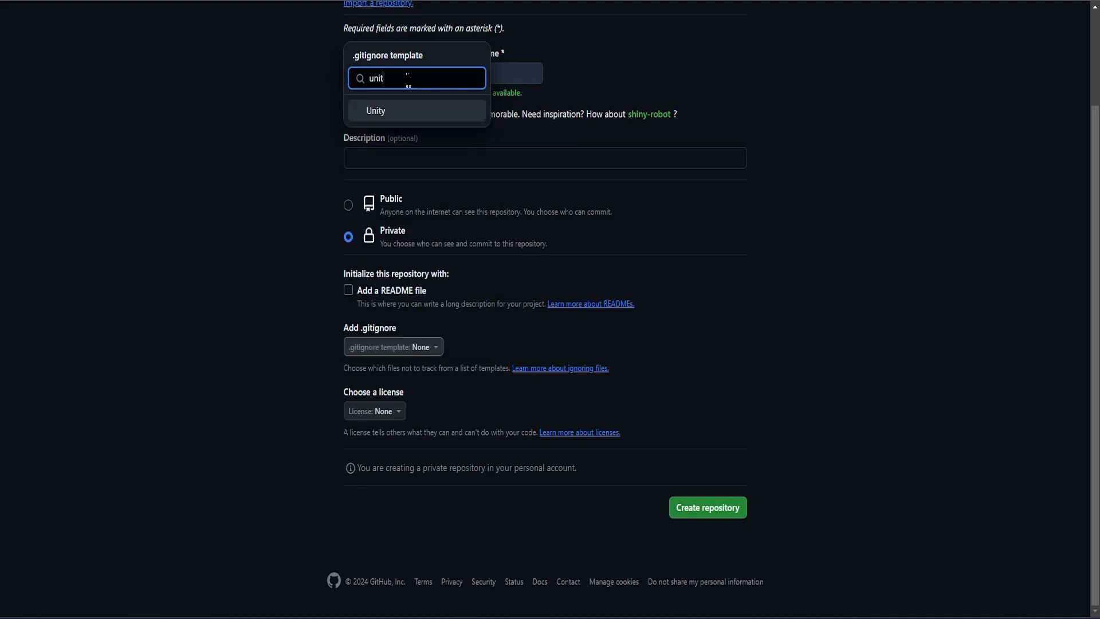
left_click(405, 109)
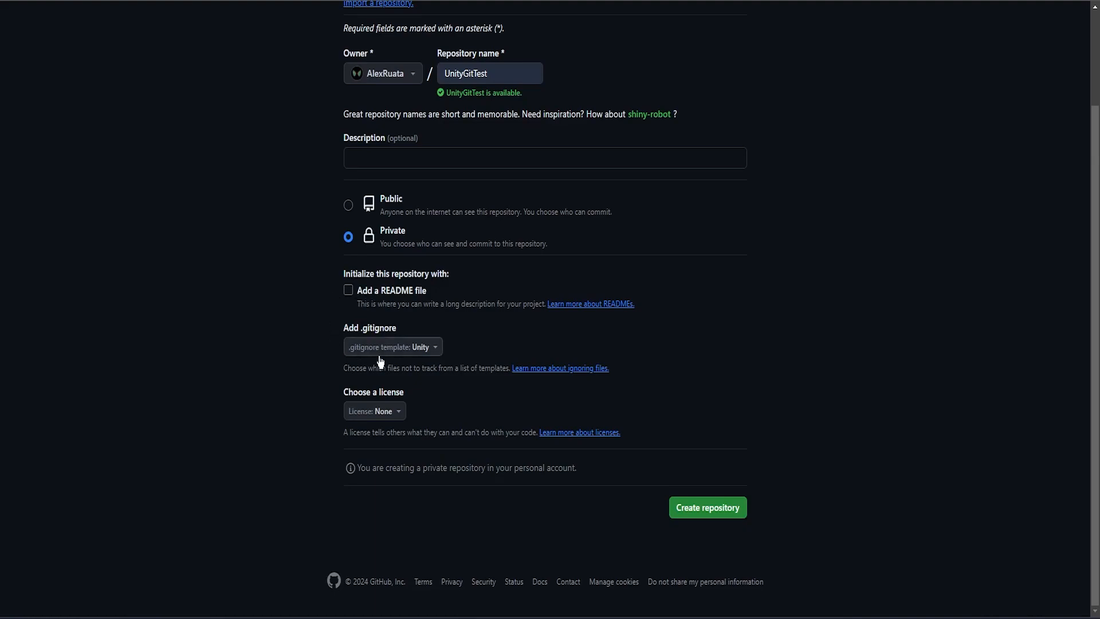
left_click(722, 506)
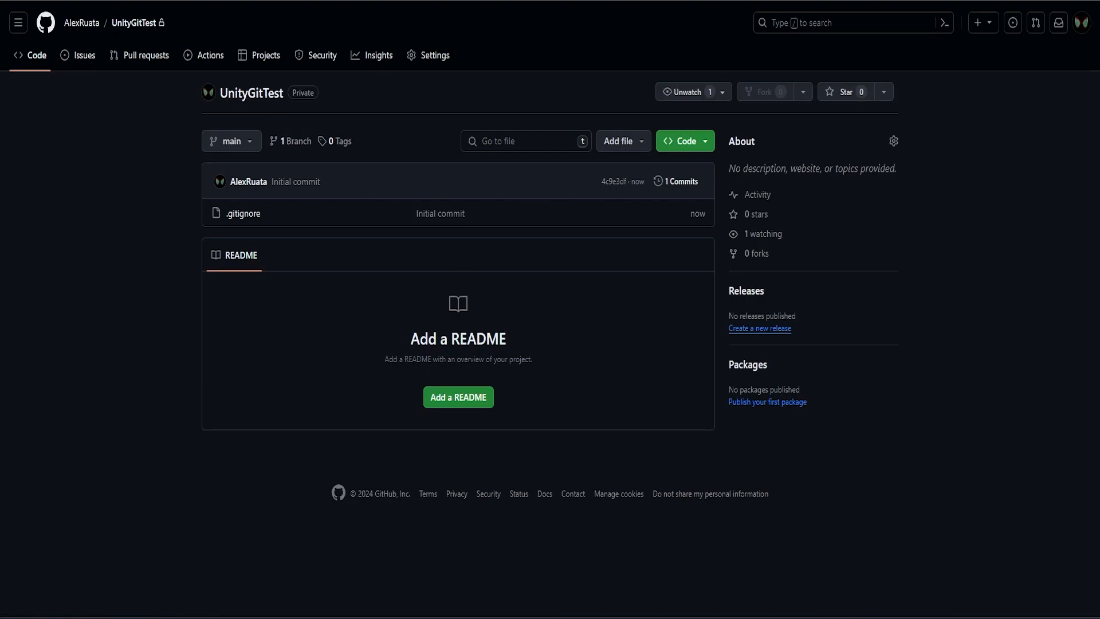
Switch to GitHub Desktop, sign in through the browser, and check the signed-in account in the options
left_click(814, 617)
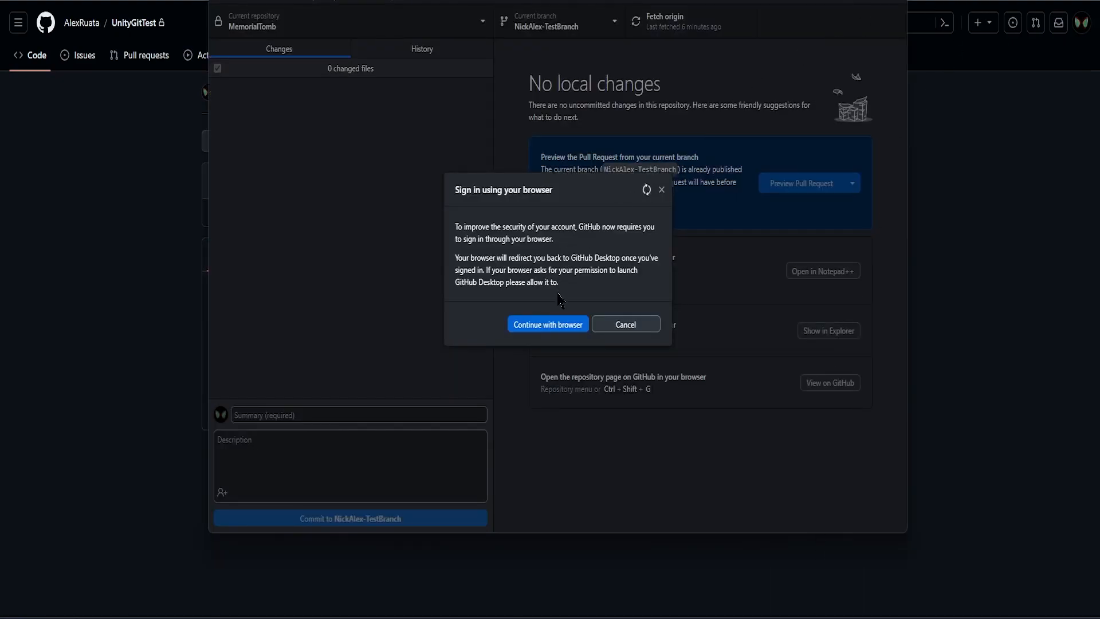
left_click(567, 324)
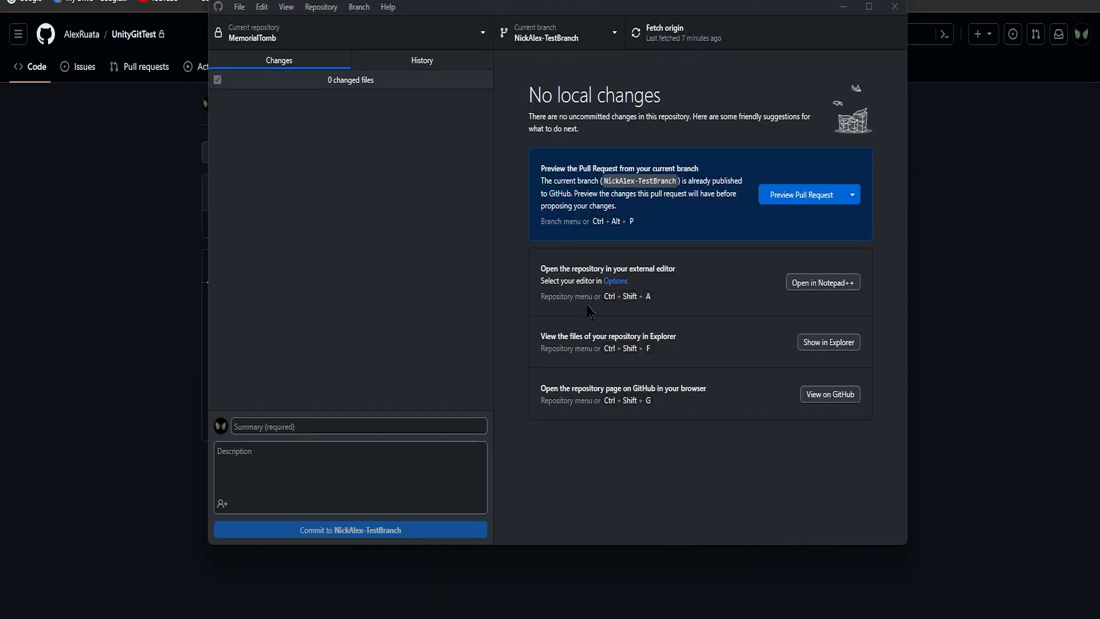
left_click(247, 13)
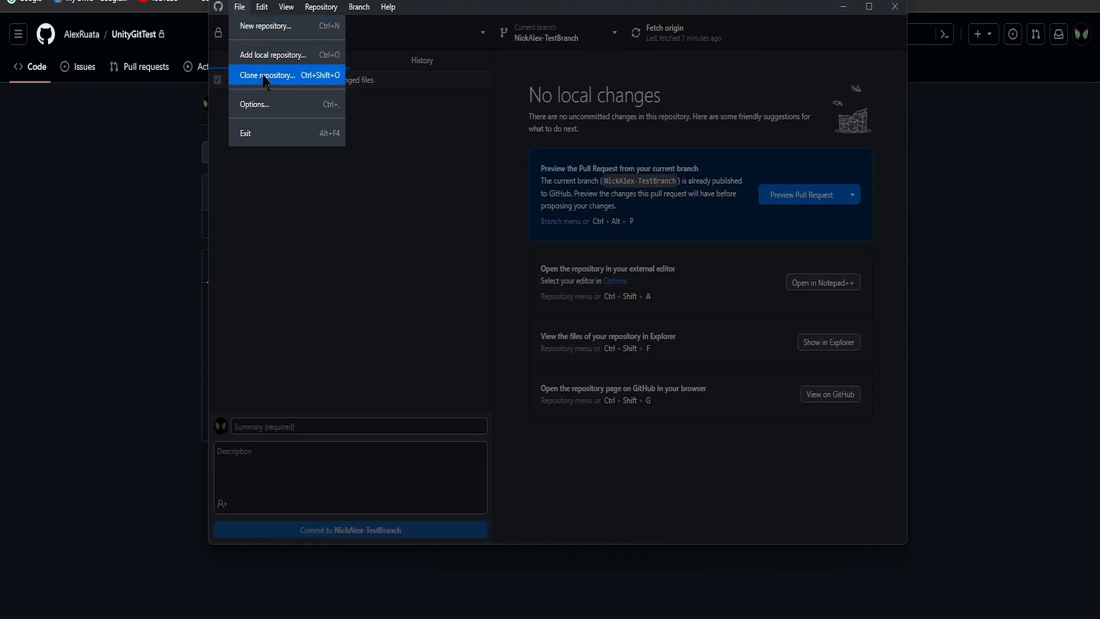
left_click(279, 108)
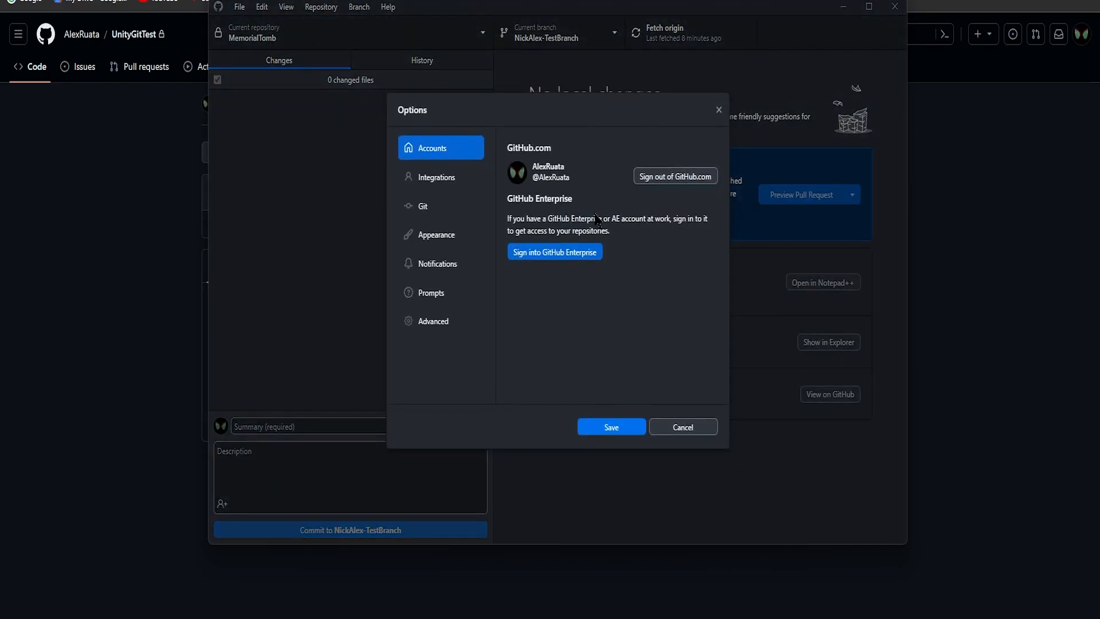
left_click(685, 428)
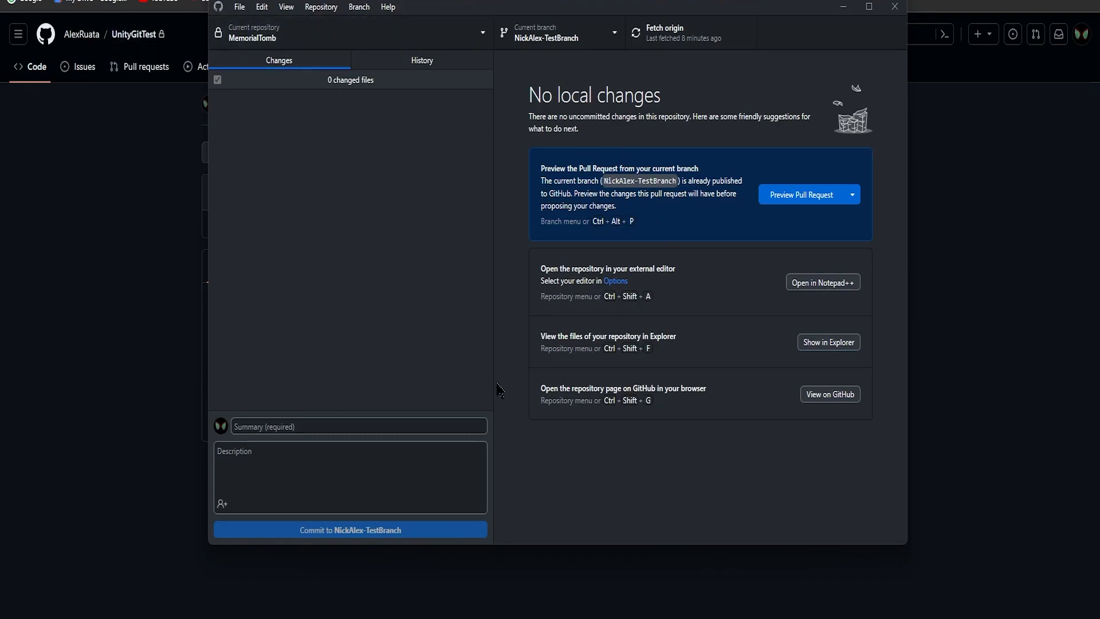
Clone the UnityGitTest repository from GitHub.com into a UnityGitTest folder on the Desktop
left_click(355, 33)
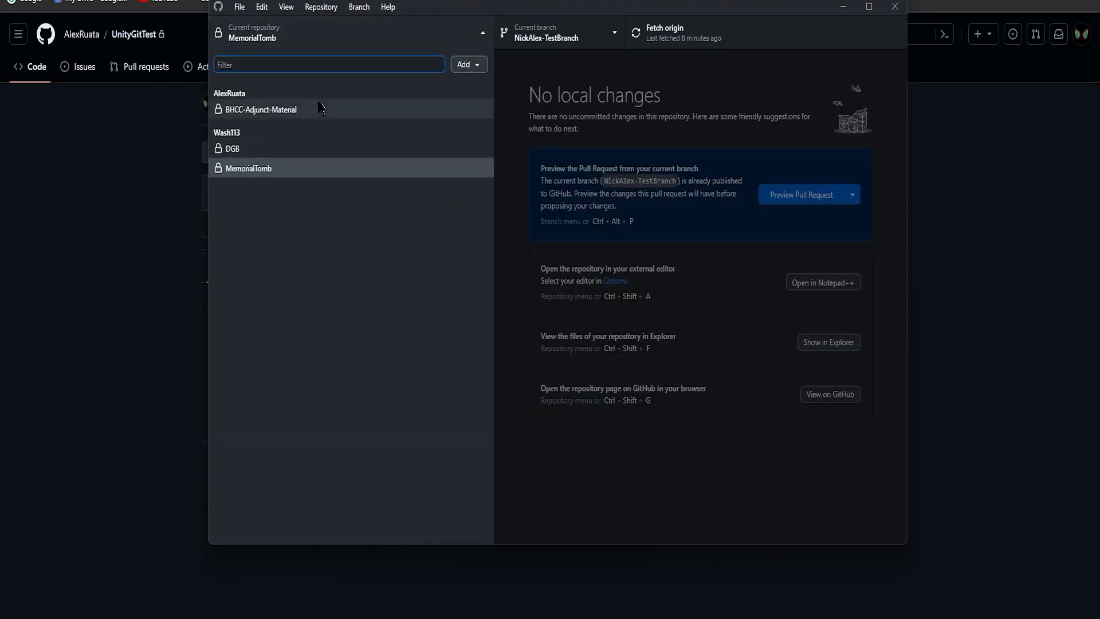
left_click(464, 66)
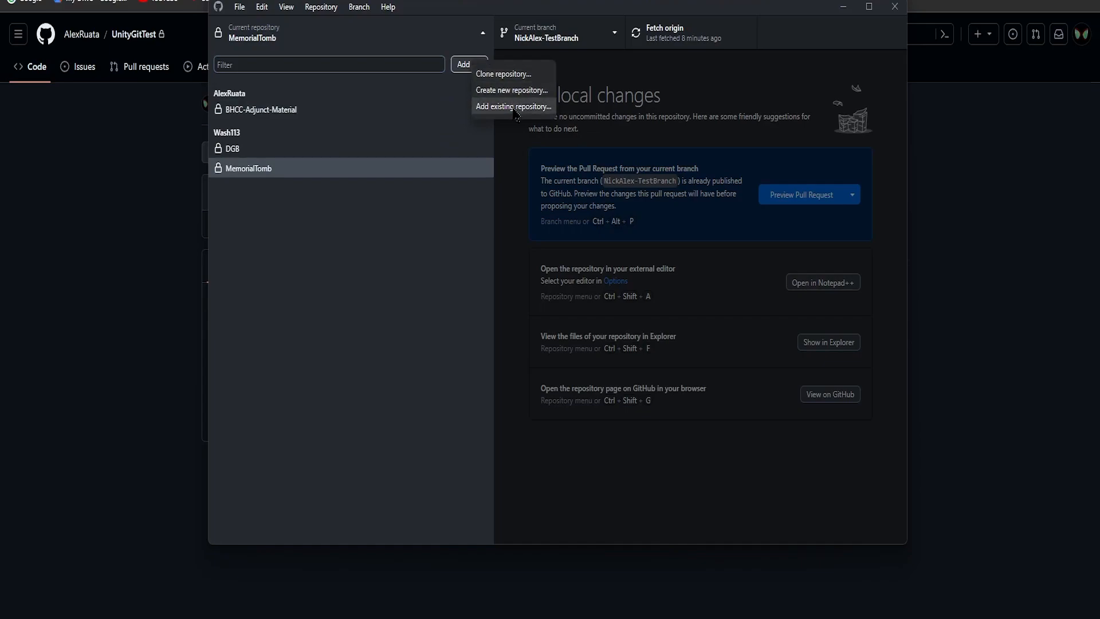
left_click(503, 74)
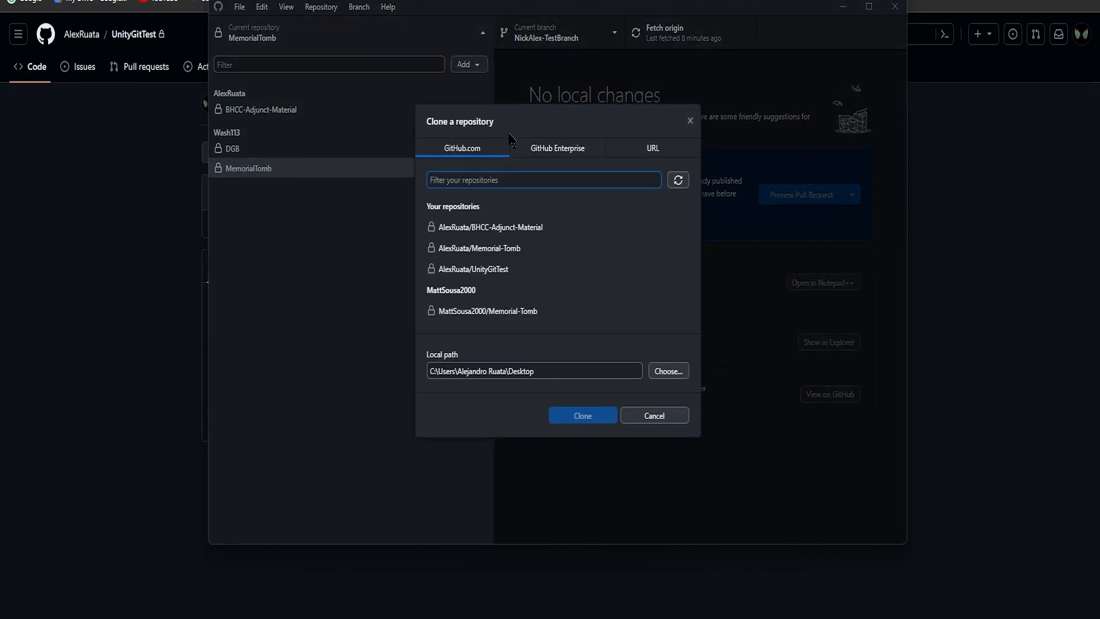
scroll(504, 223, "down", 2)
left_click(504, 213)
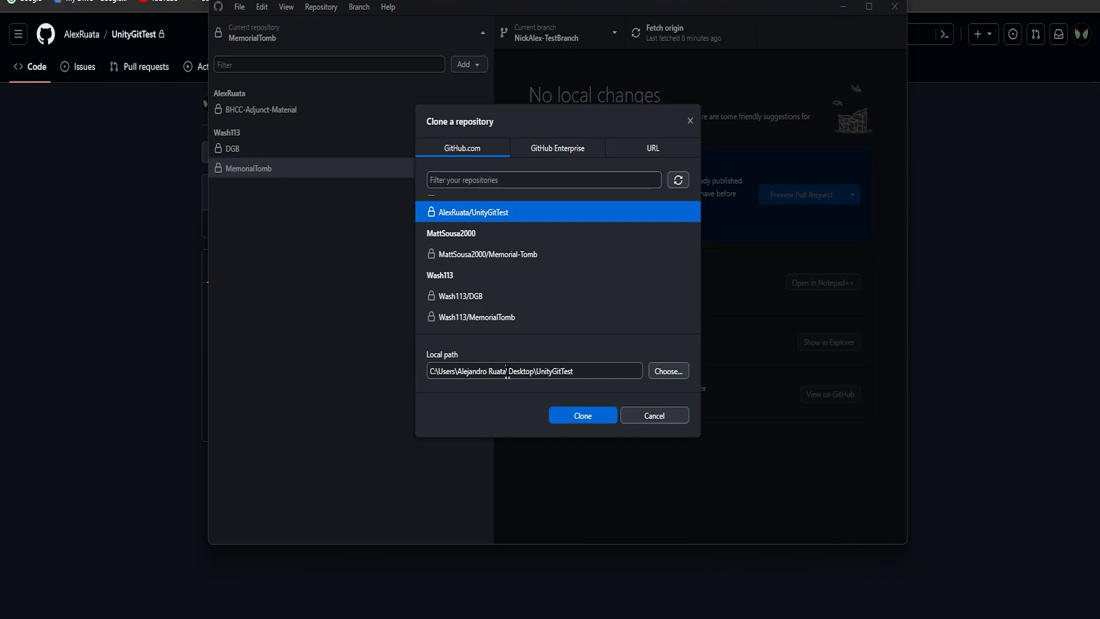
left_click_drag(513, 371, 583, 370)
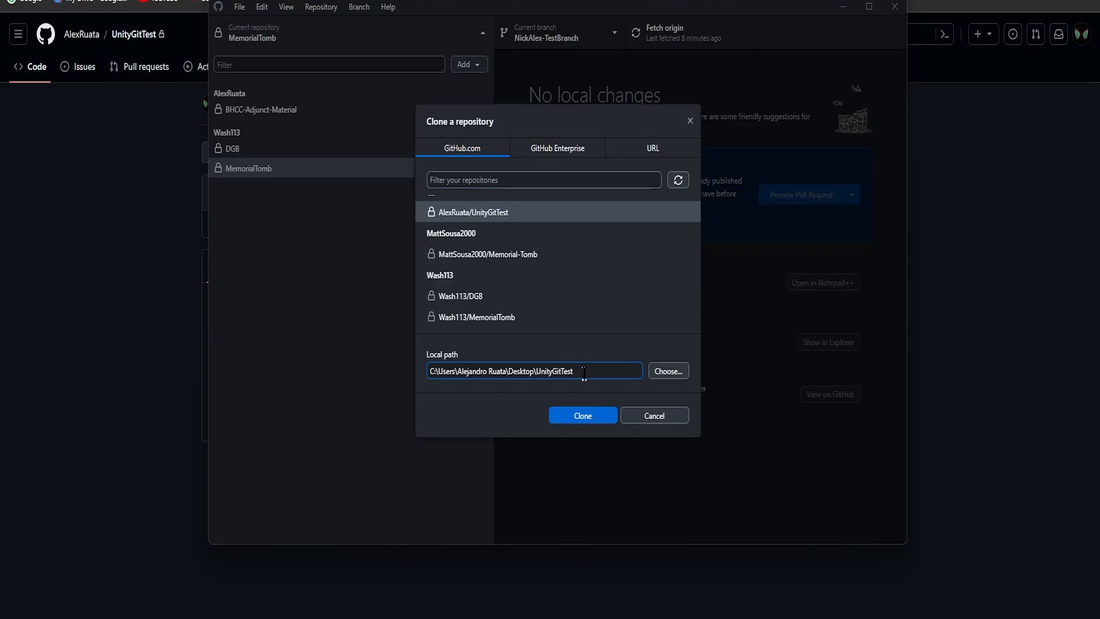
left_click(657, 372)
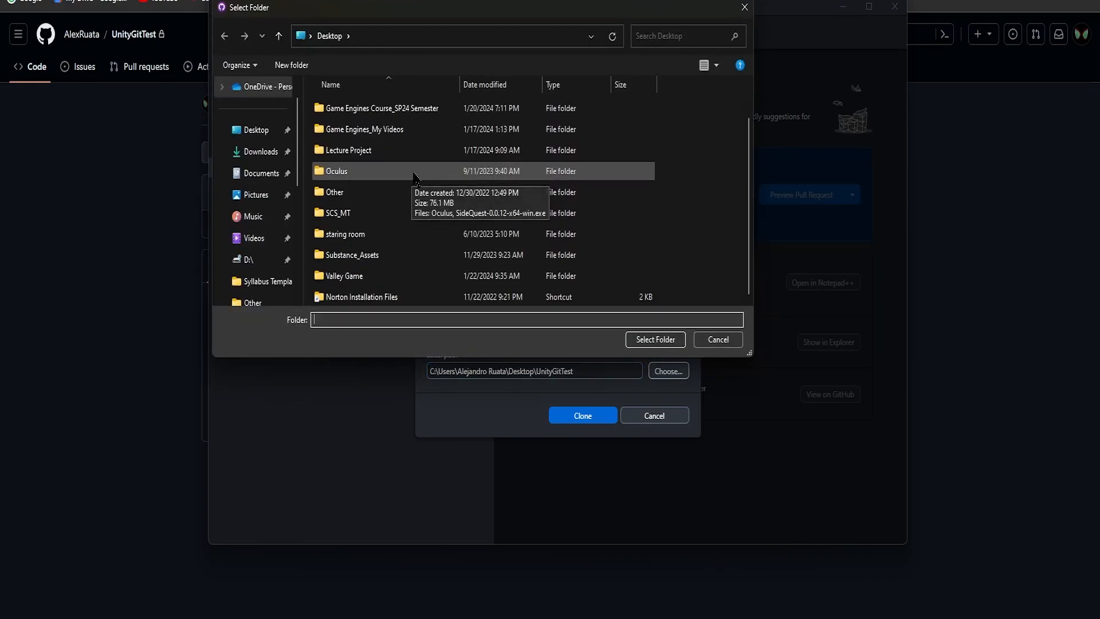
left_click(745, 7)
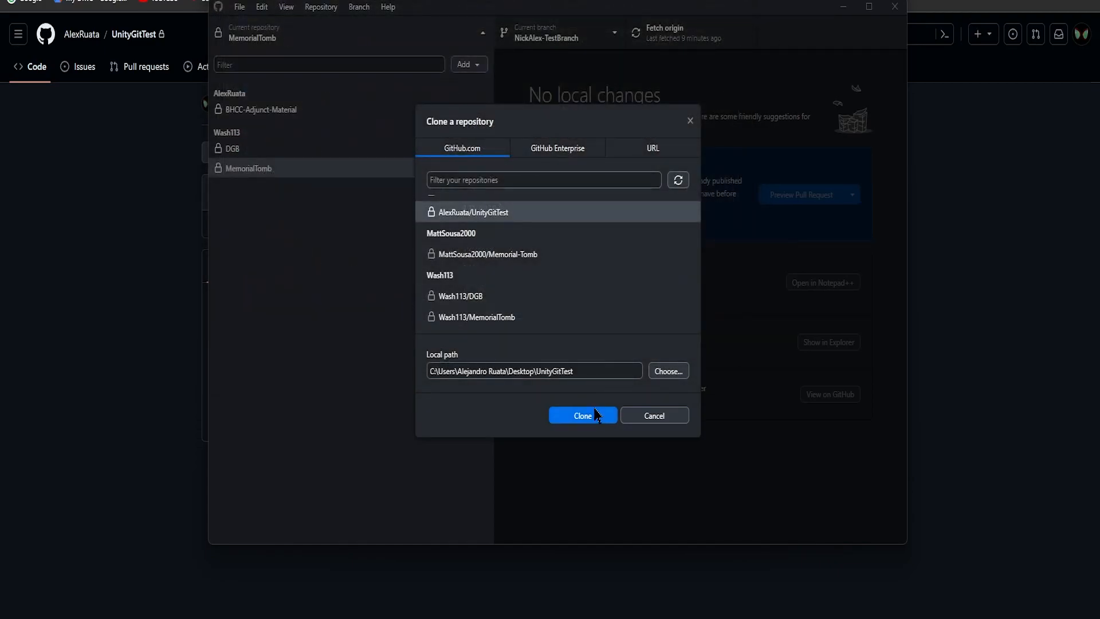
left_click(593, 413)
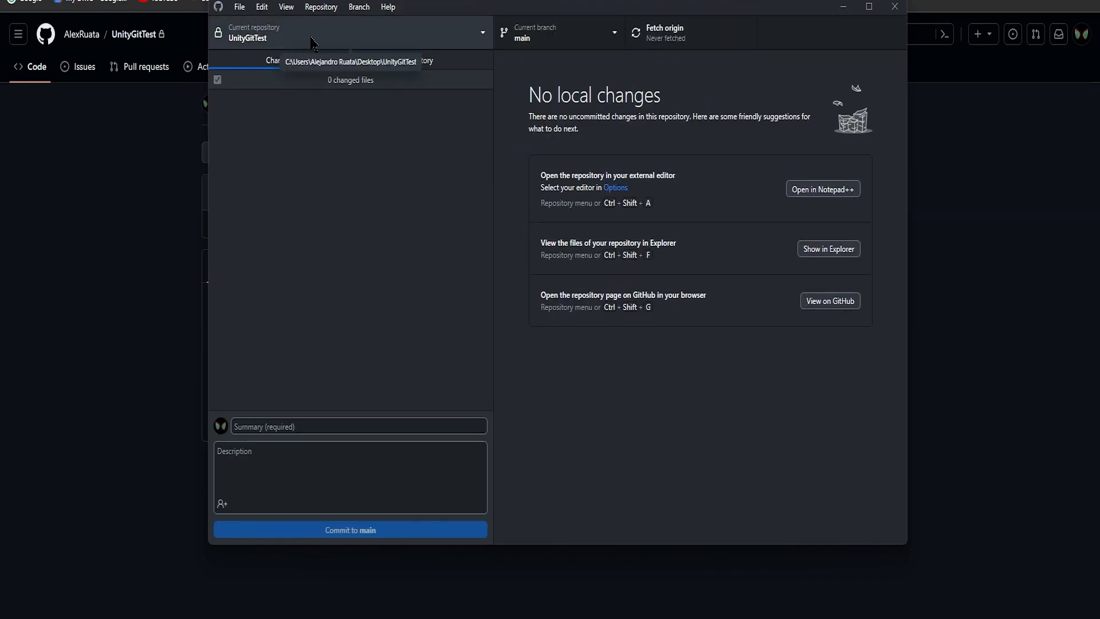
View the branch list of the cloned UnityGitTest repository and fetch from origin
left_click(572, 42)
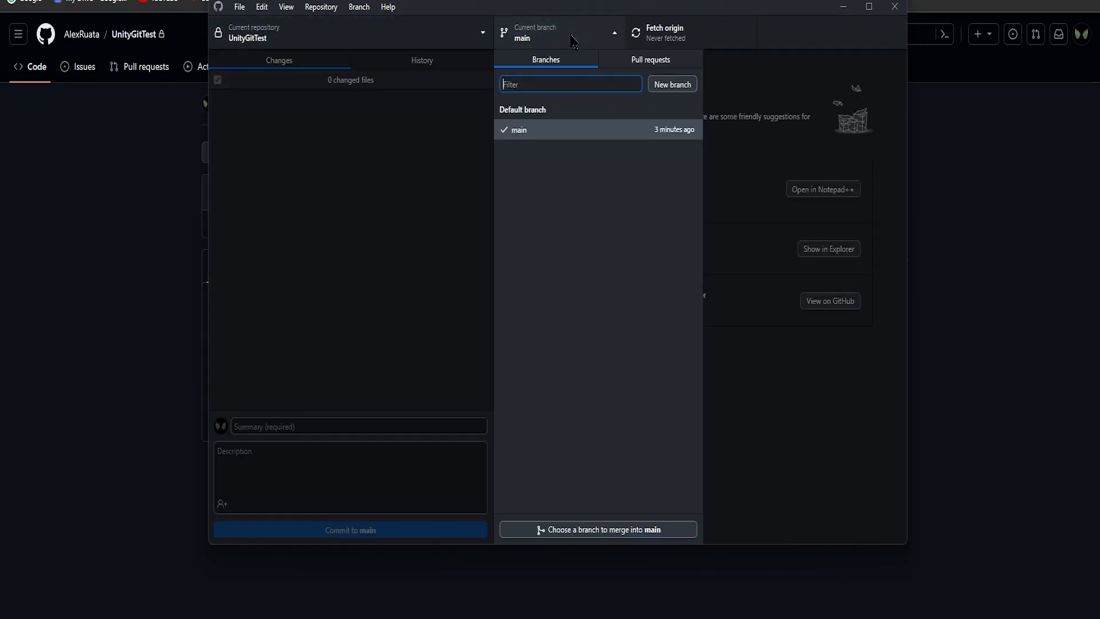
left_click(612, 32)
left_click(669, 36)
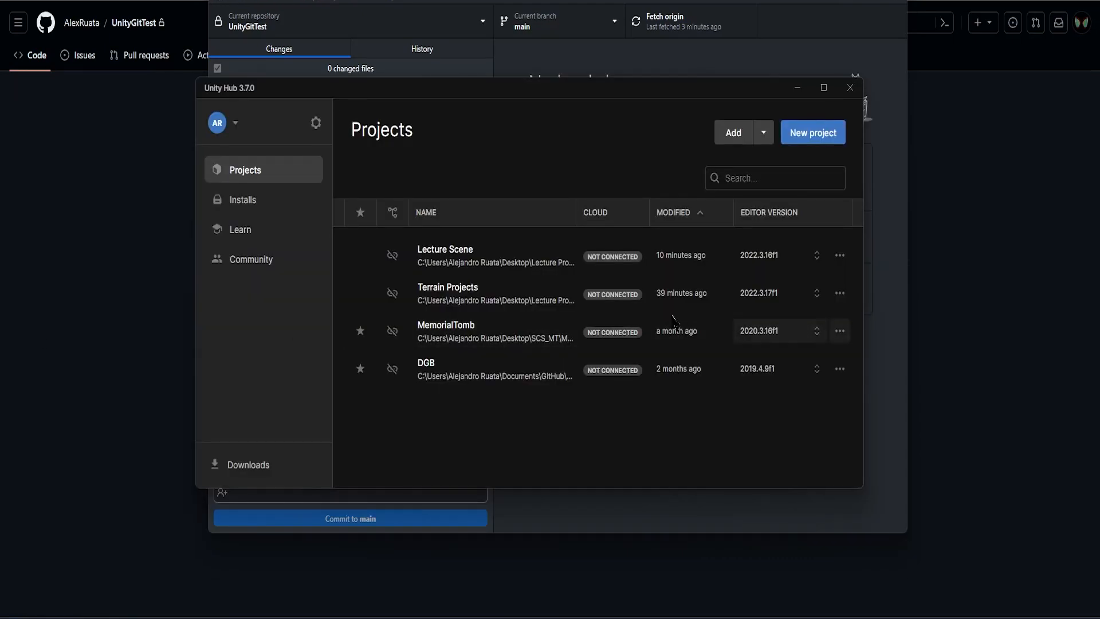
In Unity Hub, start a new project from the 3D Core template and name it GIT SCENE
left_click(800, 143)
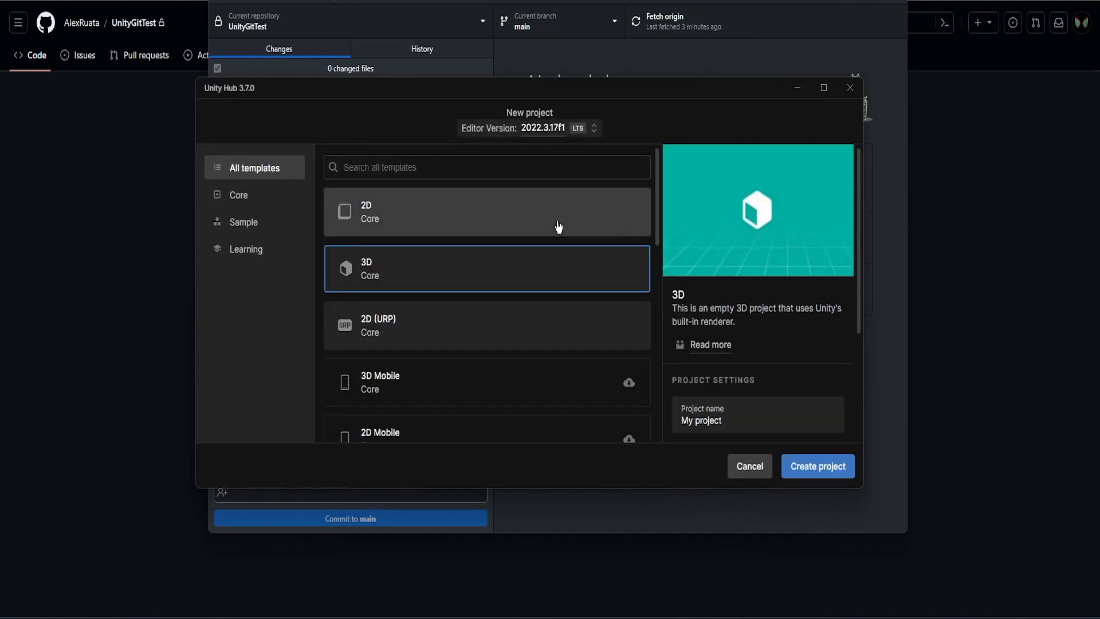
scroll(767, 399, "down", 2)
scroll(767, 400, "down", 1)
left_click(746, 292)
left_click_drag(747, 288, 663, 291)
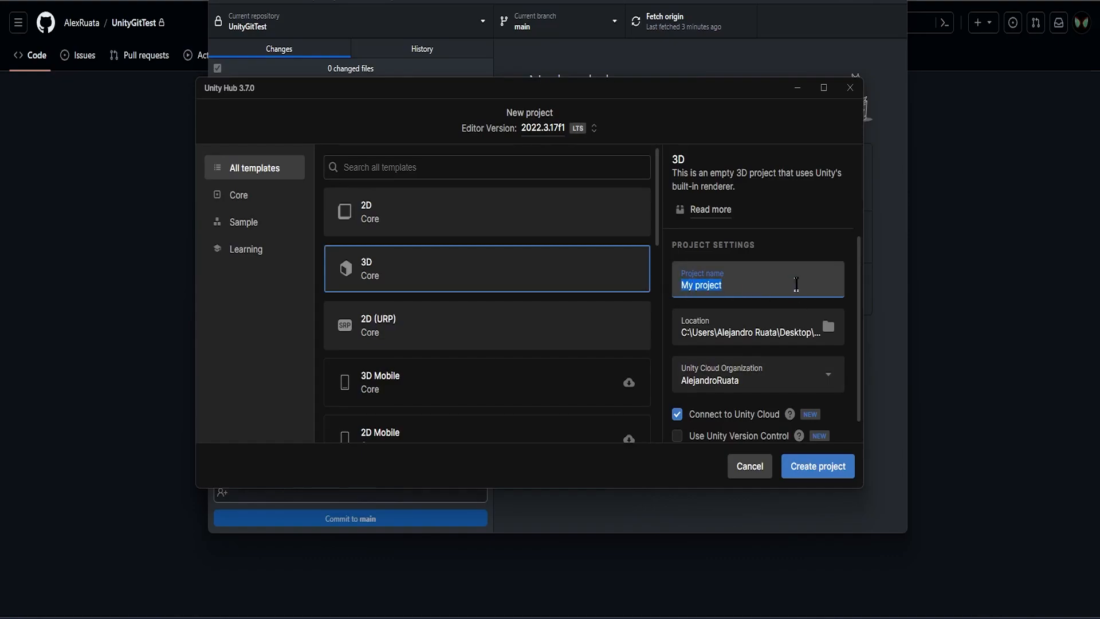
type("Gi")
Set the new project's location to the Lecture Project folder on the Desktop
scroll(793, 288, "down", 1)
left_click(826, 302)
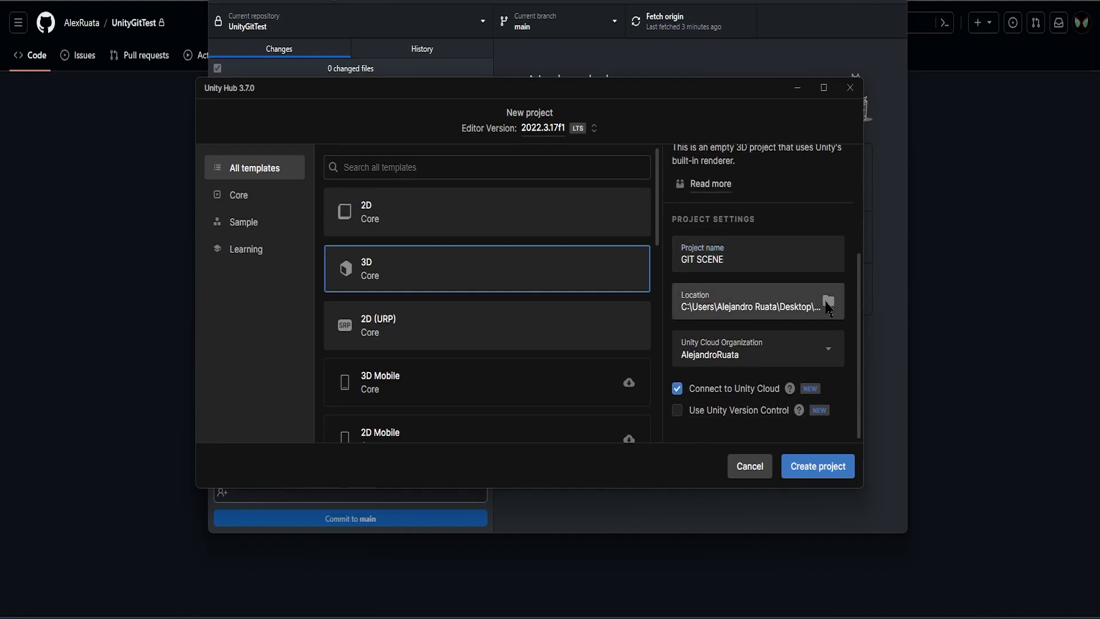
left_click(241, 211)
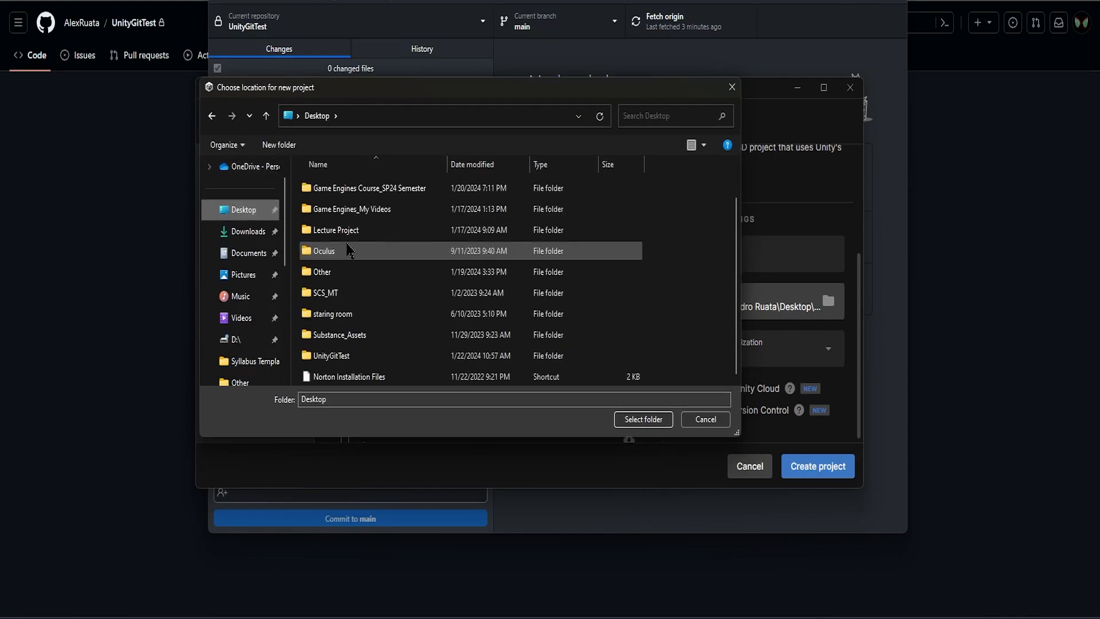
scroll(347, 250, "up", 1)
scroll(347, 300, "down", 1)
scroll(349, 343, "up", 1)
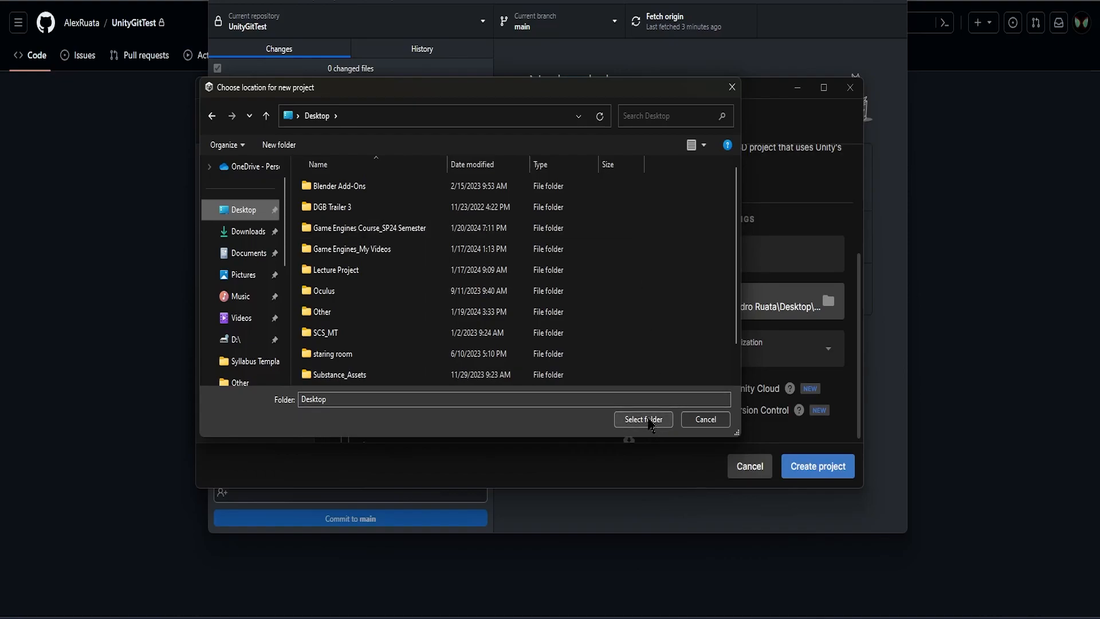
scroll(401, 311, "down", 1)
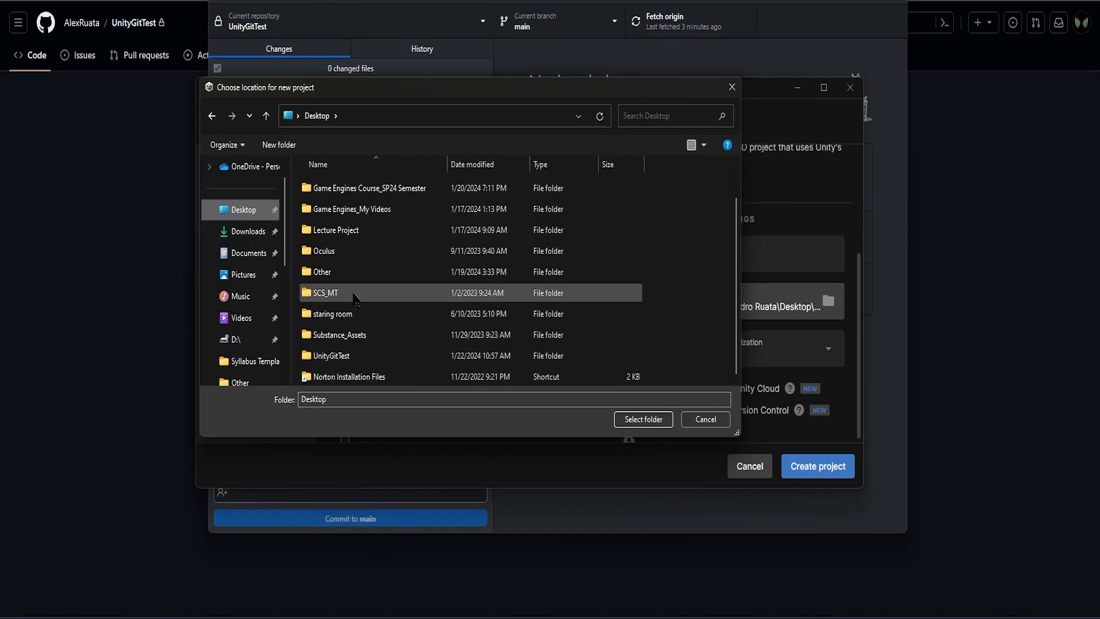
scroll(351, 257, "up", 1)
double_click(352, 269)
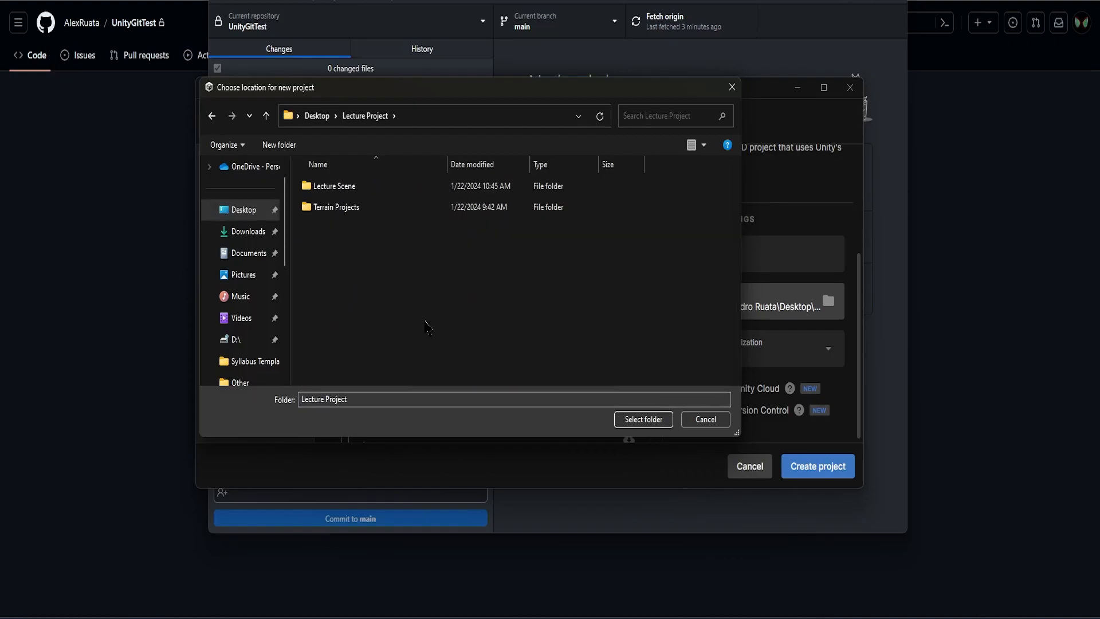
left_click(643, 420)
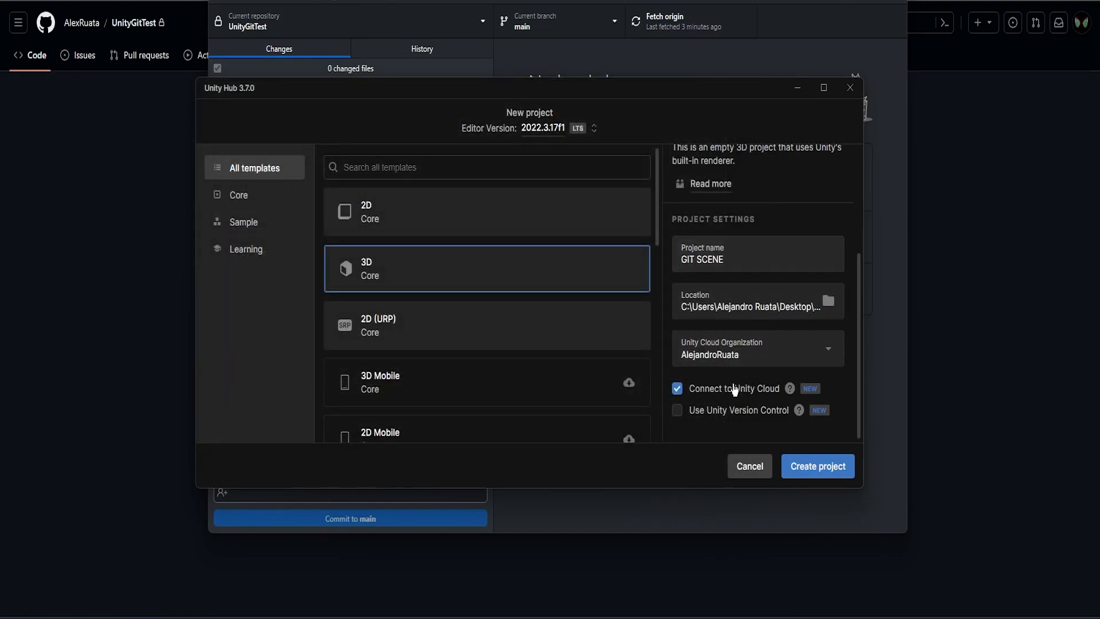
Disable the Unity Cloud connection and create the GIT SCENE project
left_click(677, 388)
left_click(818, 466)
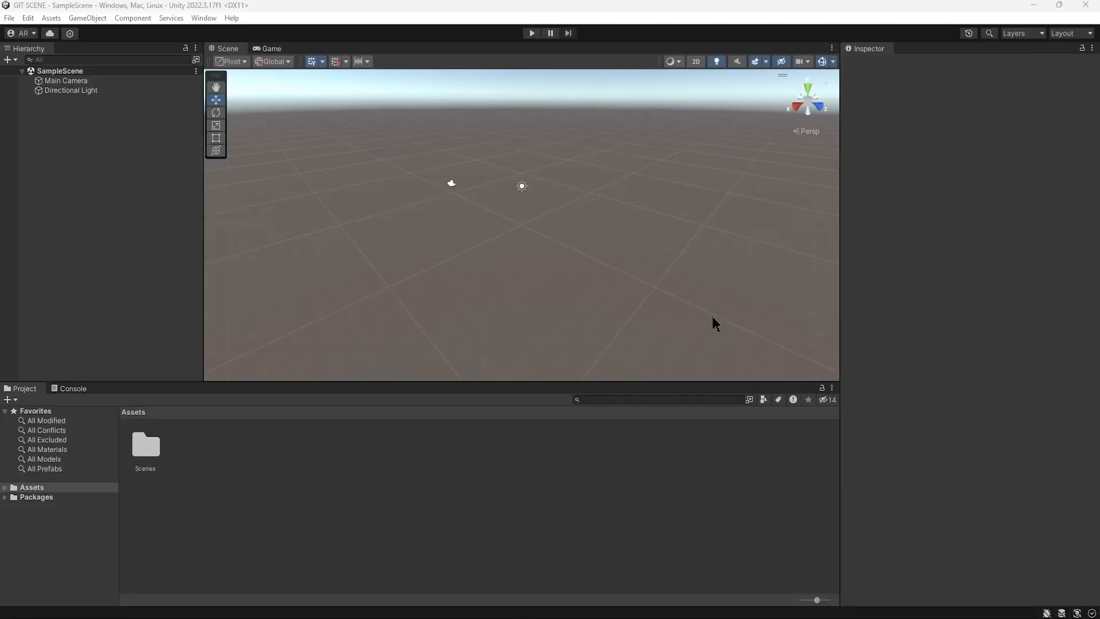
left_click_drag(466, 247, 502, 239)
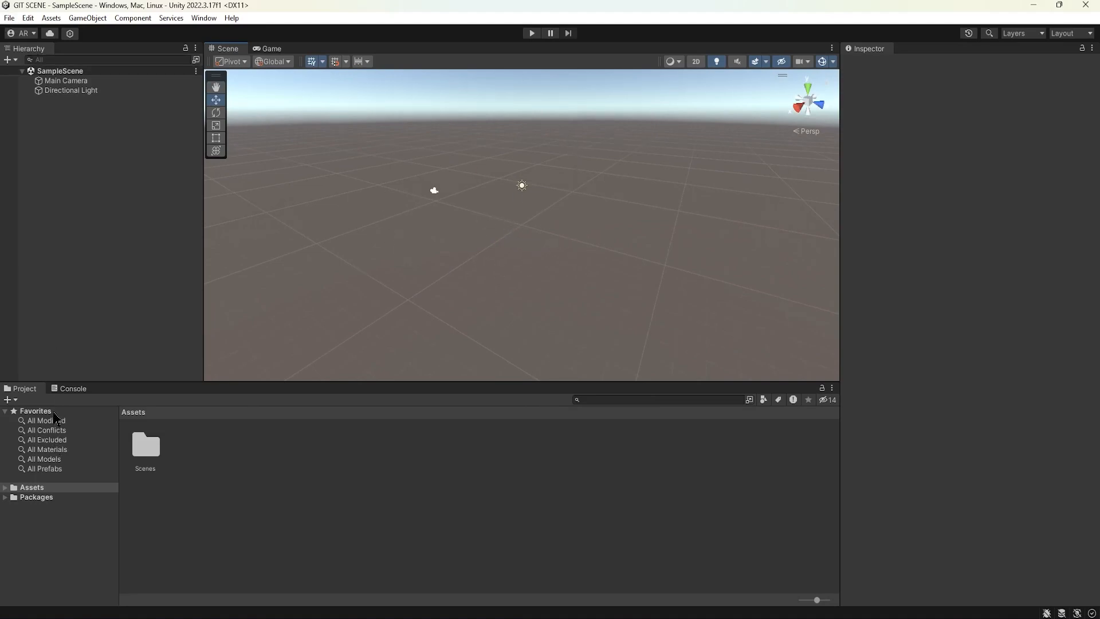
Close the GIT SCENE project in the Unity editor and close Unity Hub
left_click(1084, 7)
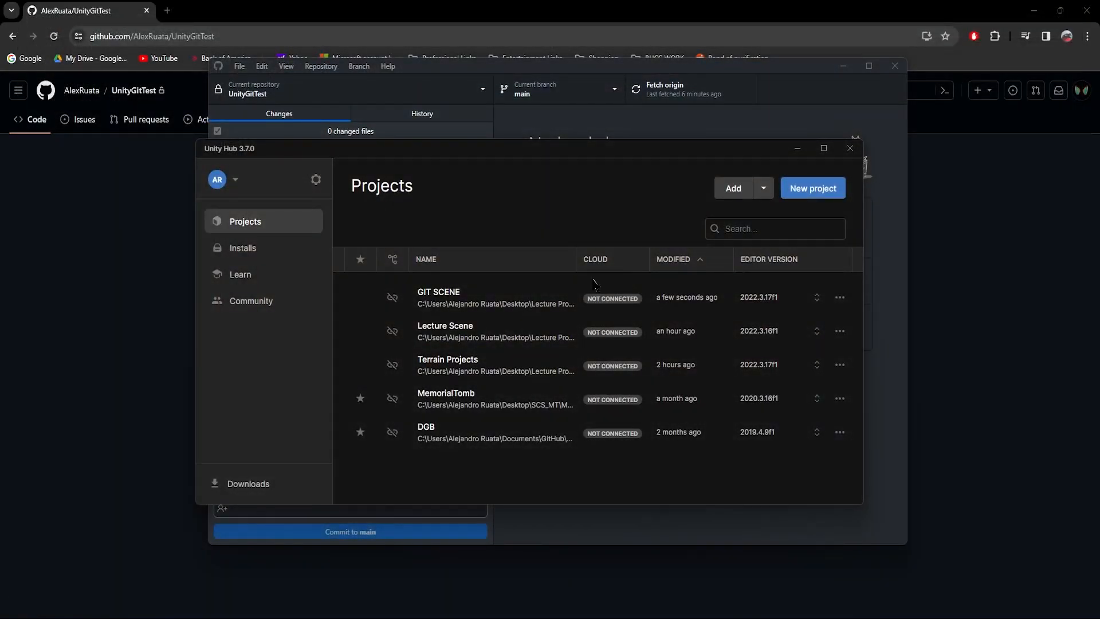
left_click(850, 148)
In File Explorer, open the GIT SCENE project folder inside Lecture Project on the Desktop
mouse_move(517, 592)
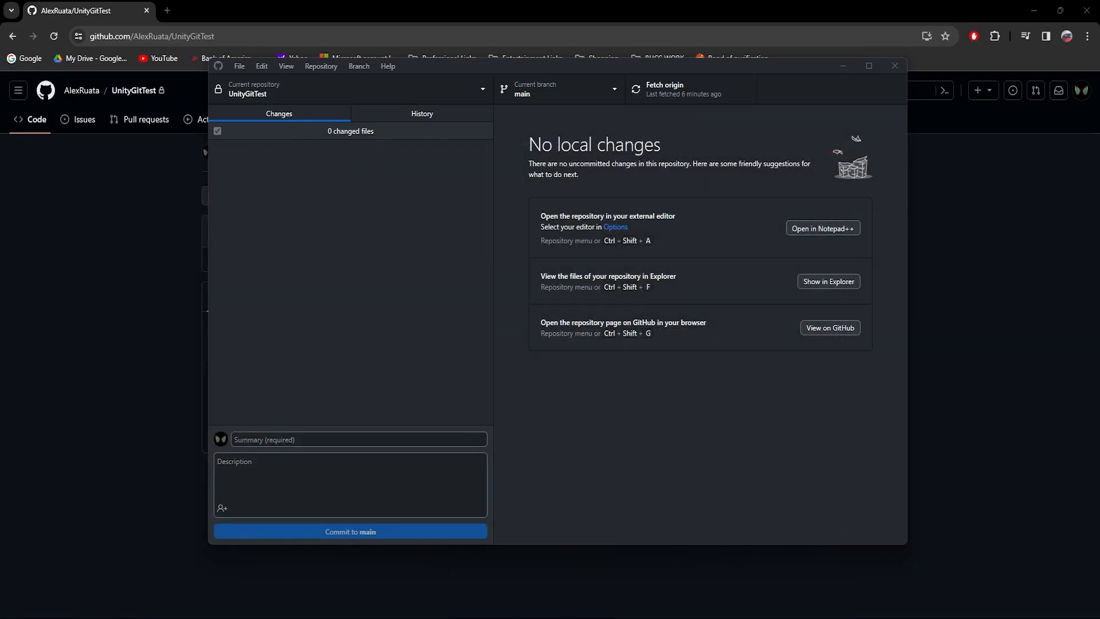
left_click_drag(580, 172, 663, 142)
scroll(364, 314, "down", 3)
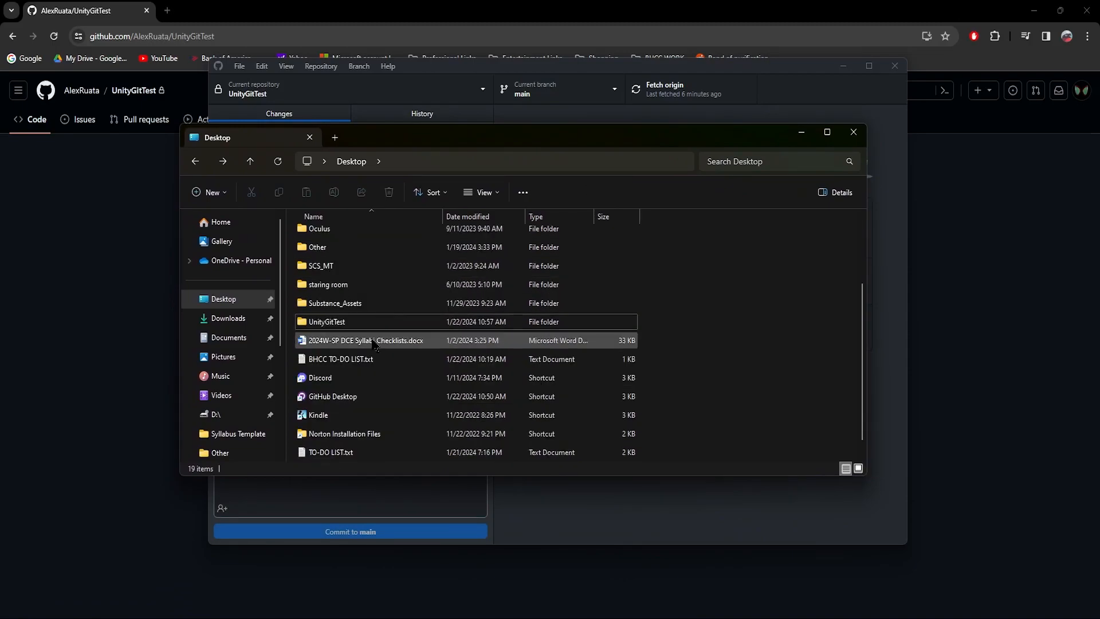
scroll(361, 333, "up", 3)
double_click(361, 312)
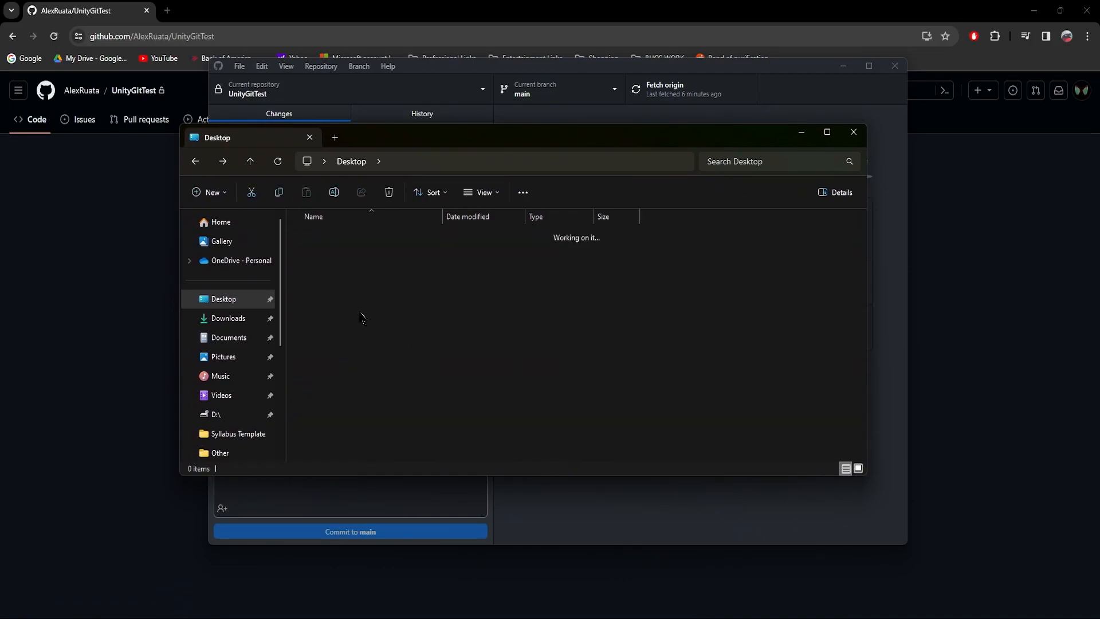
double_click(347, 237)
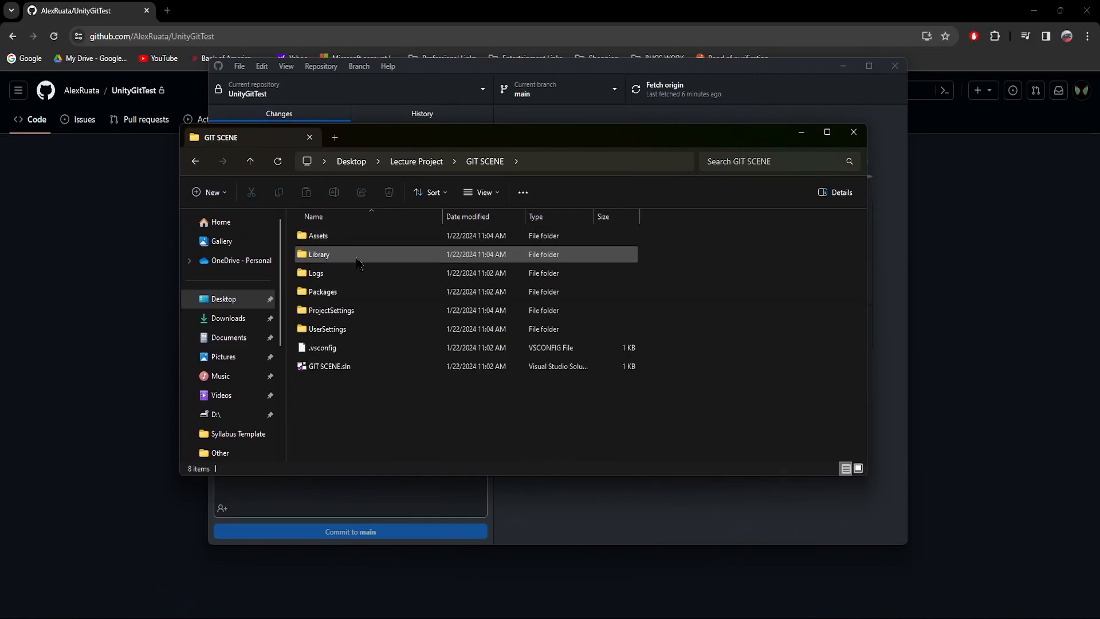
Cut the six project folders from Assets through UserSettings out of the GIT SCENE folder
left_click(347, 329)
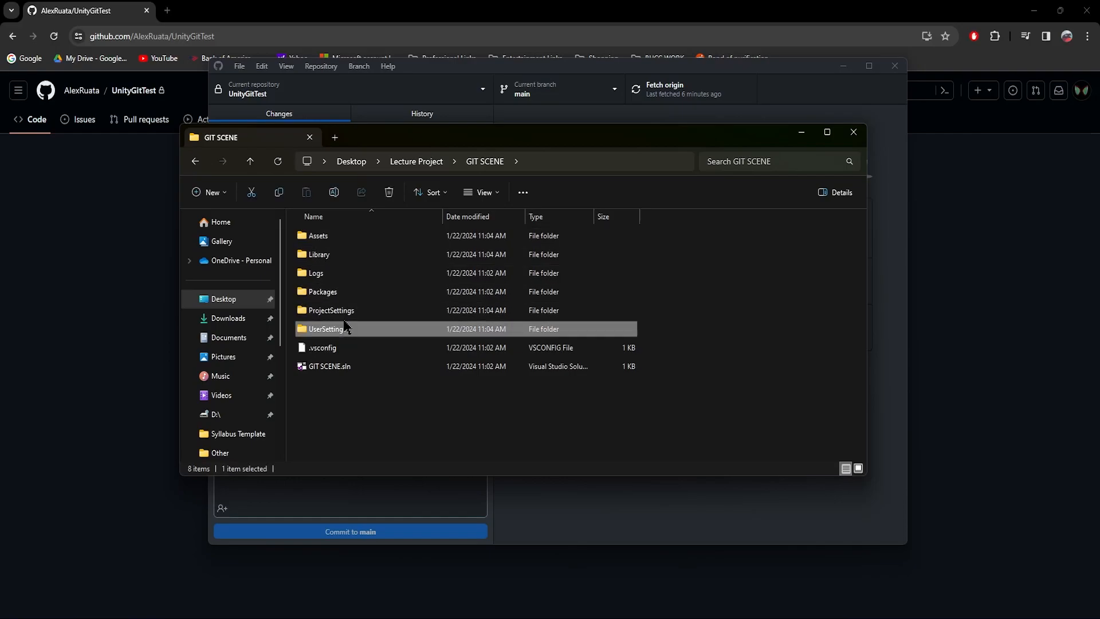
left_click(334, 240, "shift")
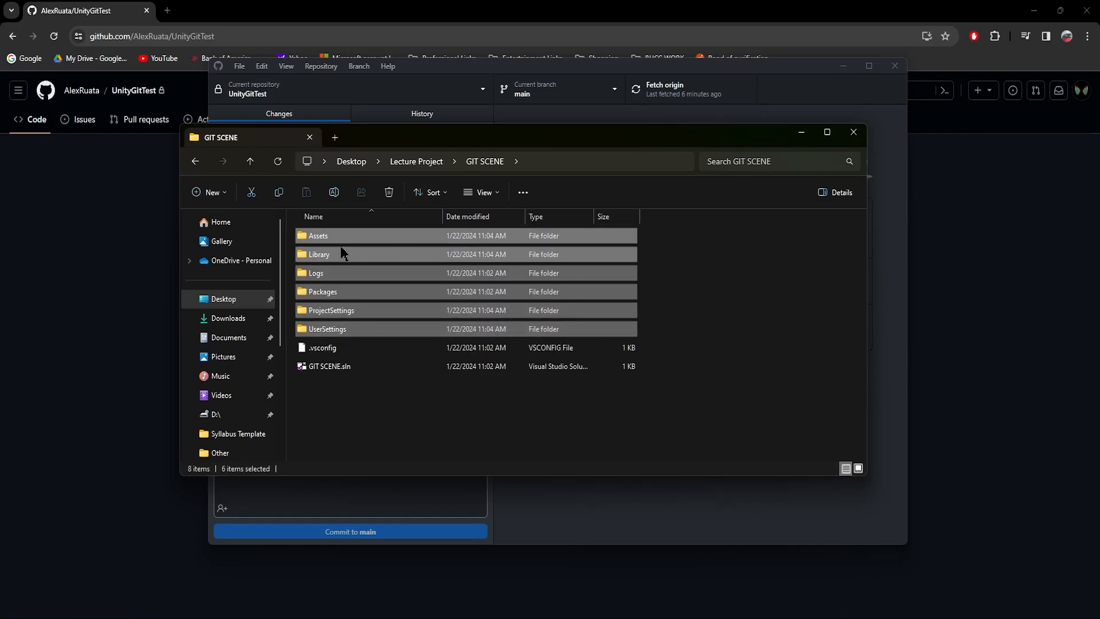
left_click(251, 192)
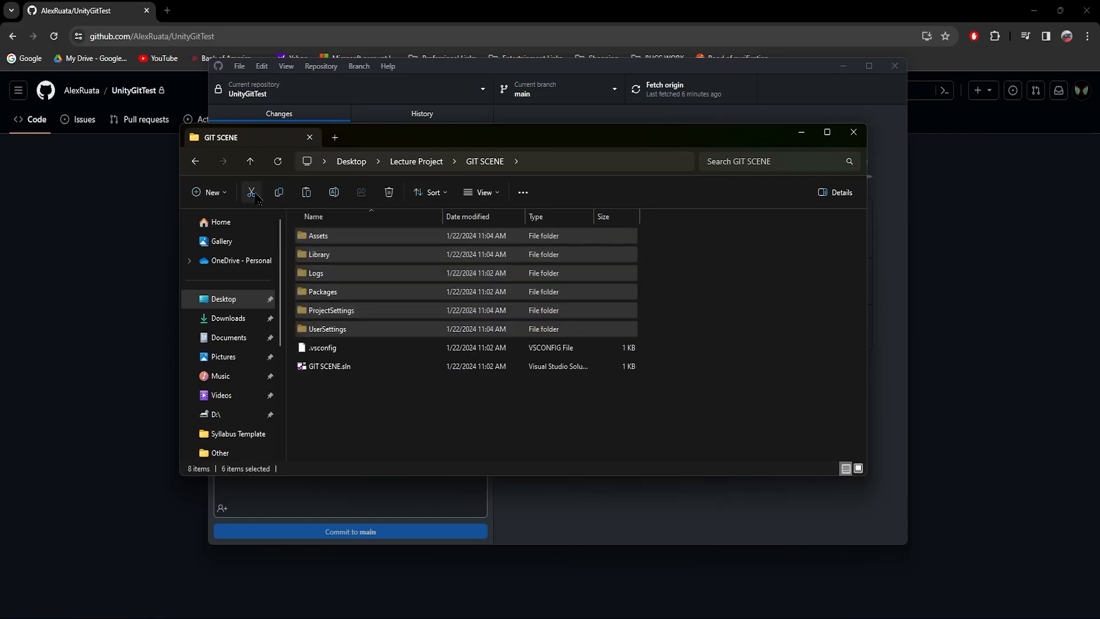
Paste the cut project folders into the UnityGitTest repository folder on the Desktop
left_click(195, 162)
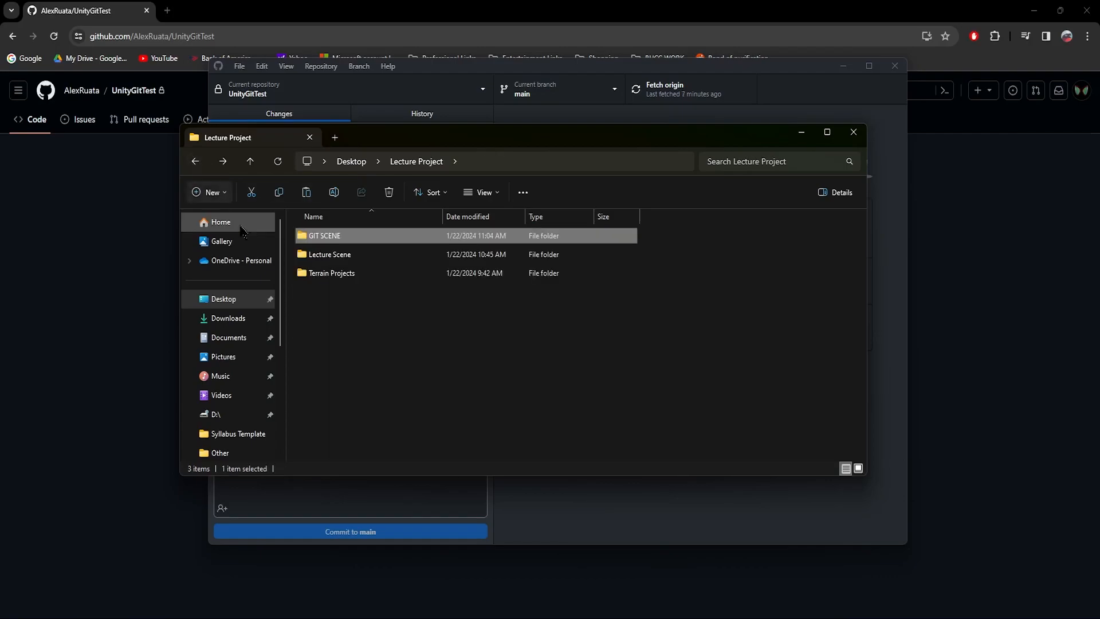
left_click(195, 162)
scroll(344, 309, "down", 2)
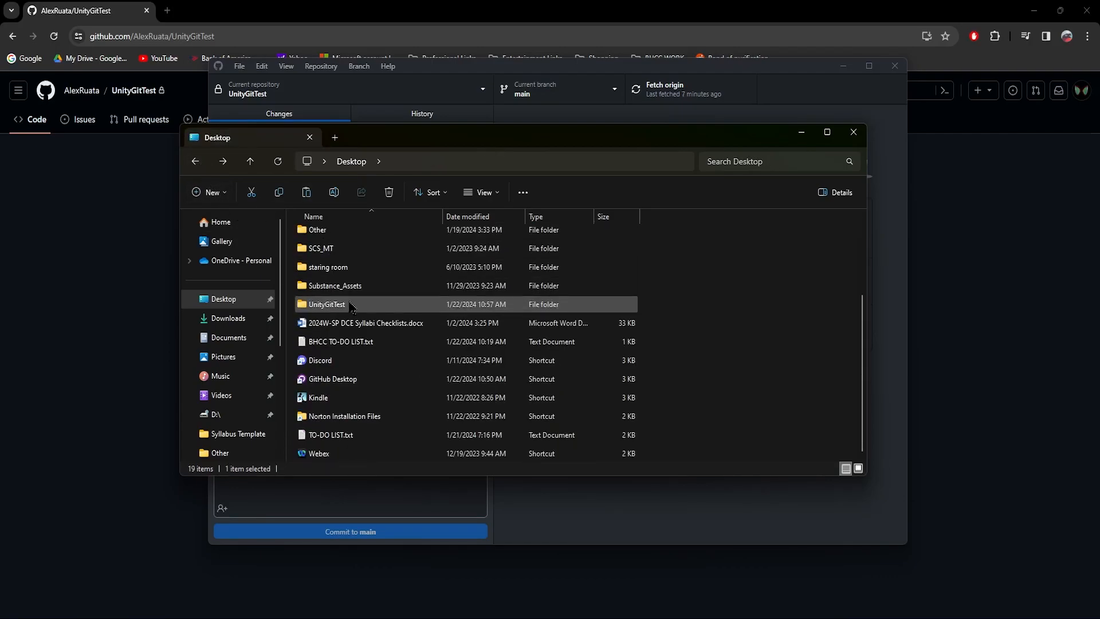
double_click(346, 308)
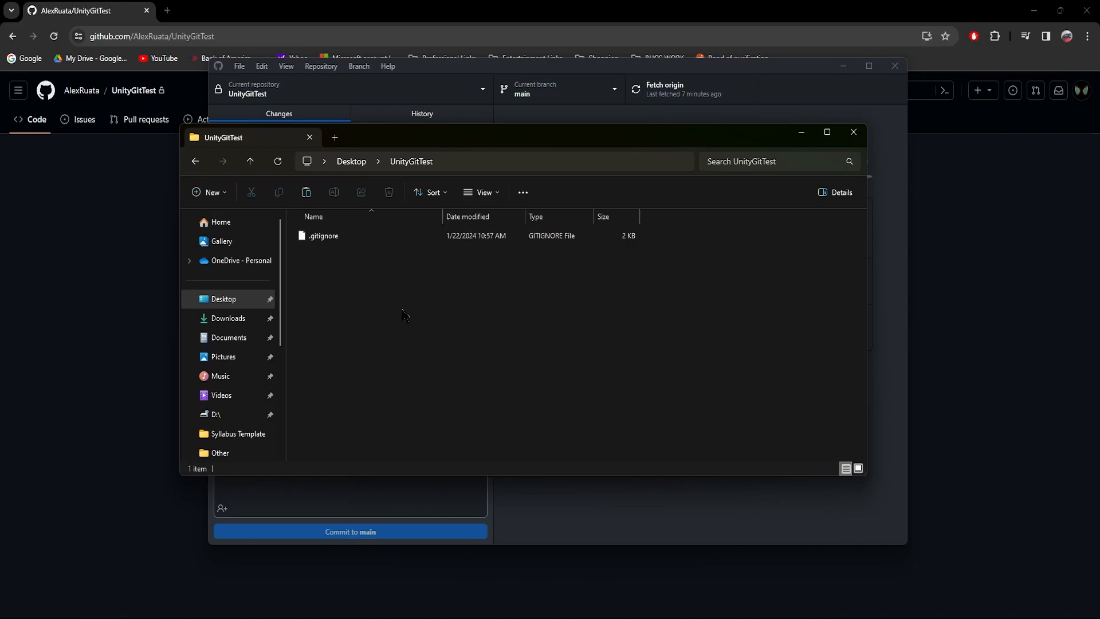
left_click(307, 193)
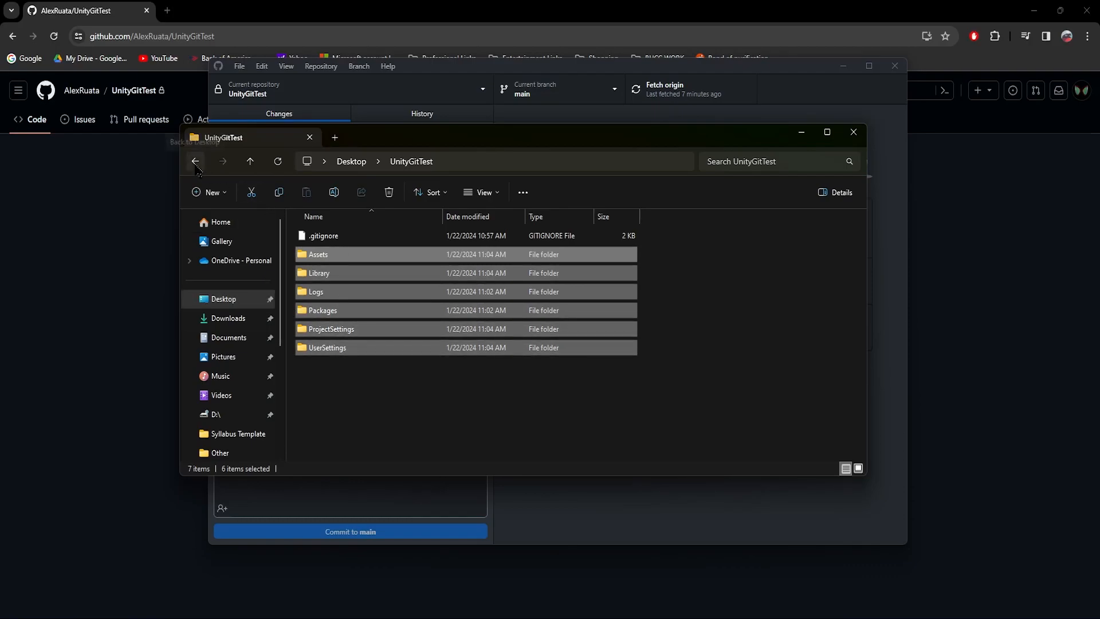
Check what remains in the GIT SCENE folder inside Lecture Project and close File Explorer
left_click(351, 163)
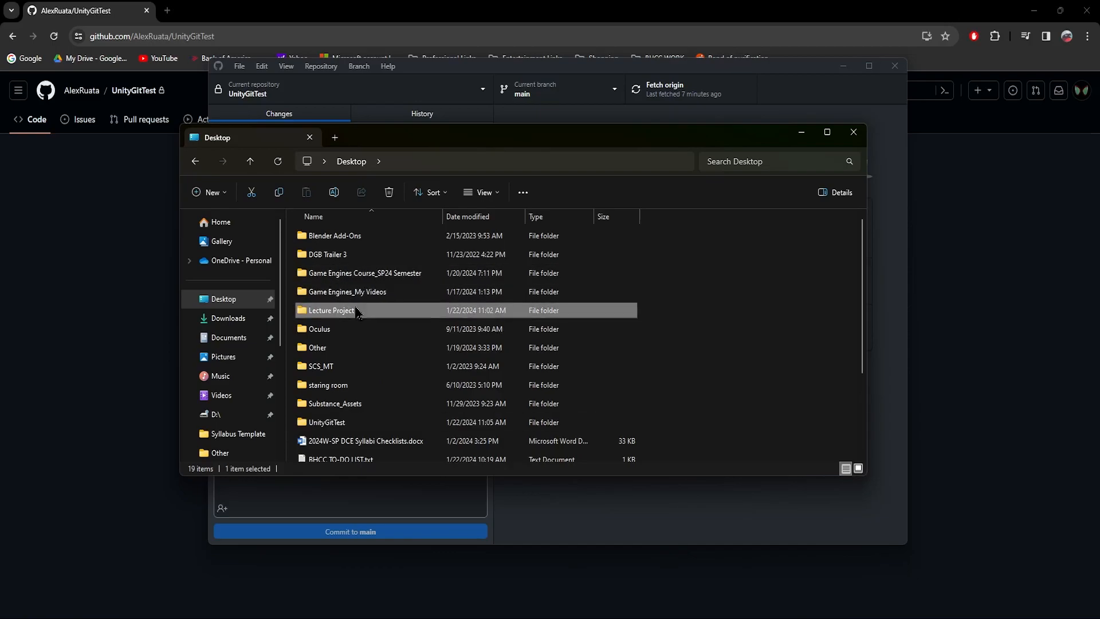
double_click(358, 310)
double_click(350, 241)
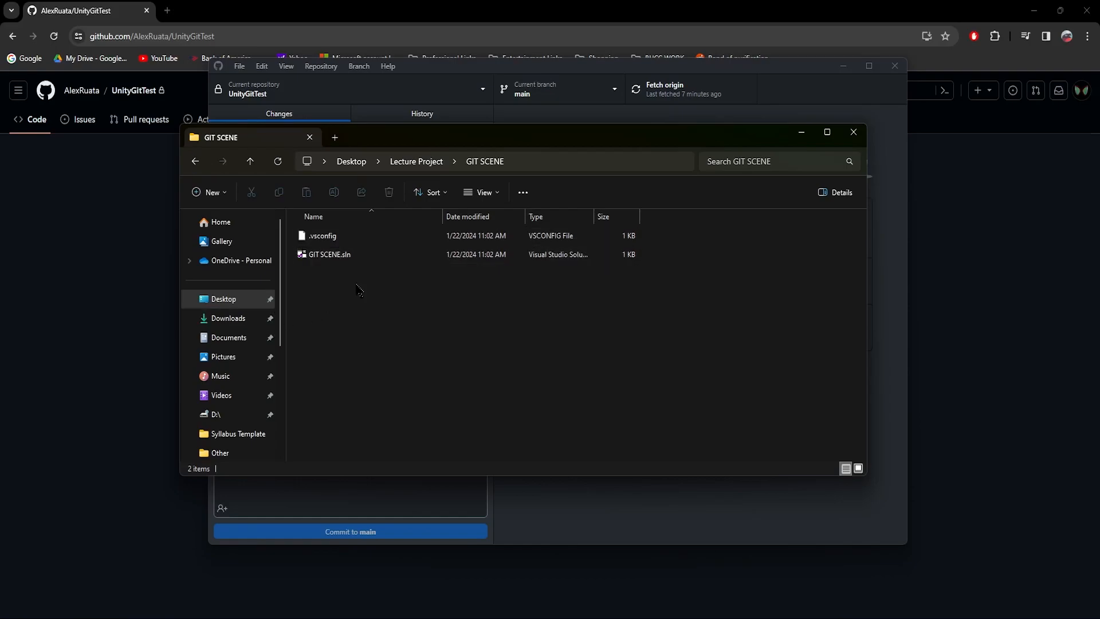
left_click(852, 133)
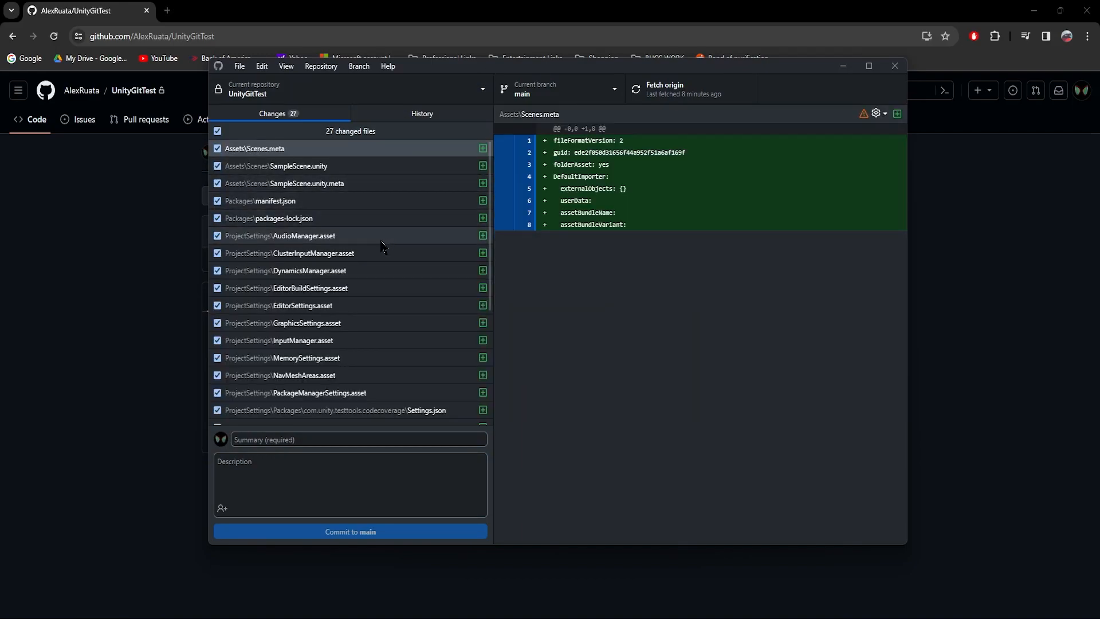
Review the list of changed files for the UnityGitTest repository in GitHub Desktop
scroll(382, 246, "down", 3)
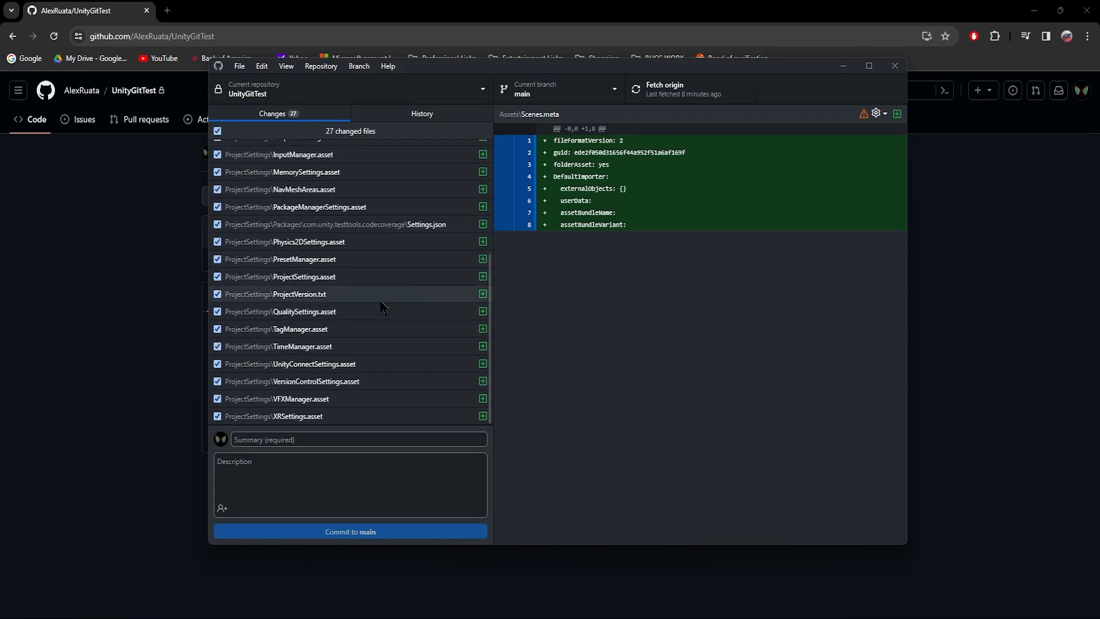
scroll(383, 313, "up", 3)
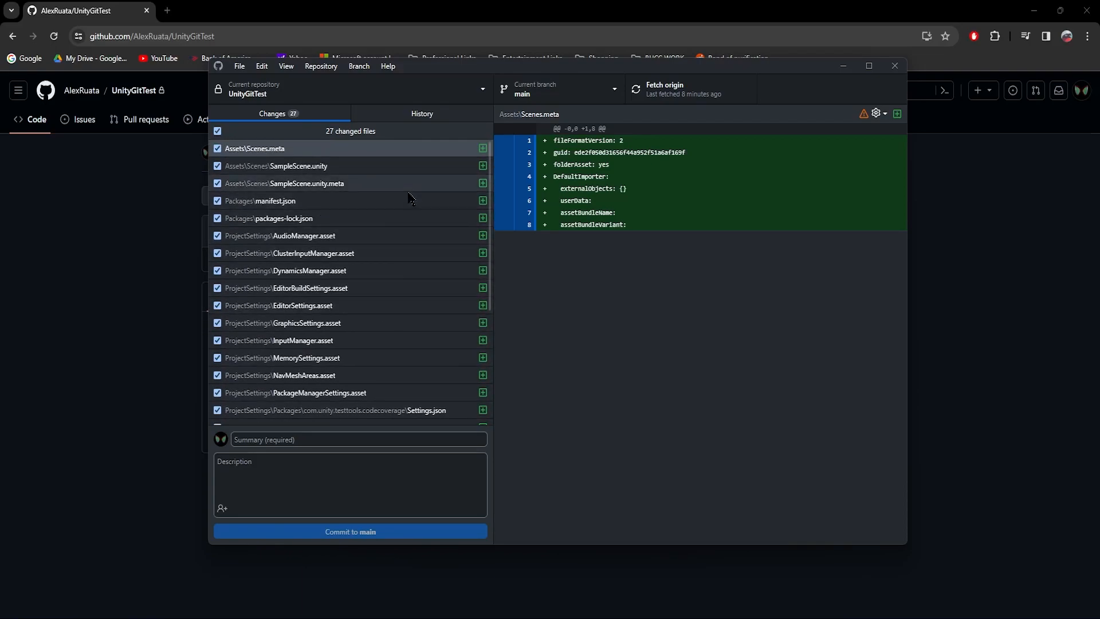
scroll(382, 275, "down", 3)
scroll(382, 289, "up", 5)
scroll(383, 289, "down", 5)
scroll(383, 289, "up", 3)
scroll(383, 289, "up", 1)
scroll(383, 289, "down", 3)
scroll(383, 289, "up", 3)
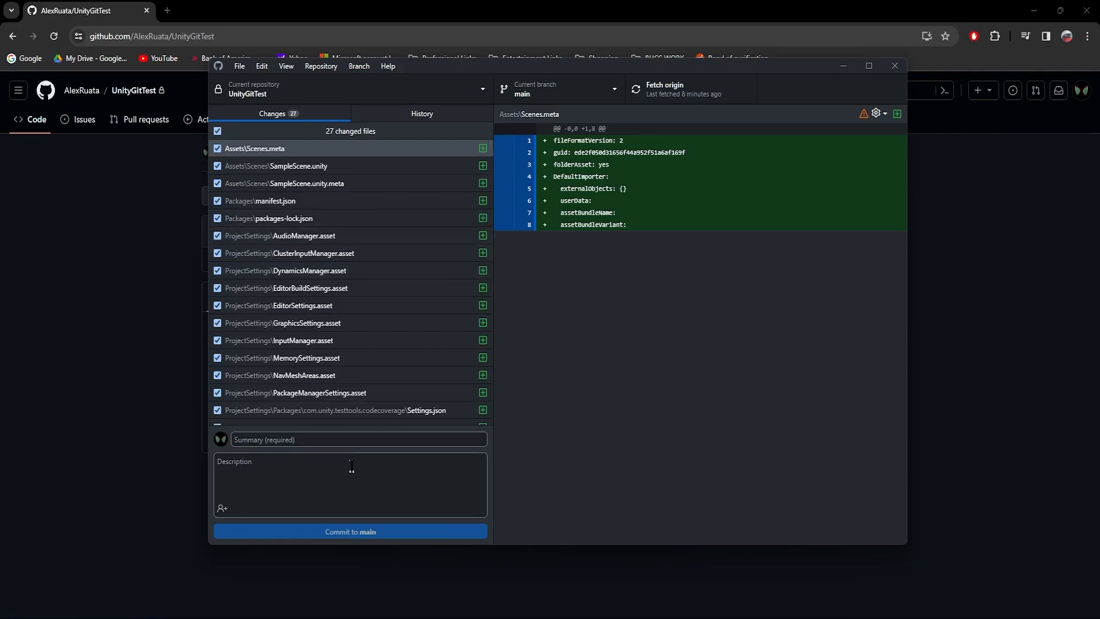
Commit the changed files to main with the summary "Created Unity Project" and description "I created a blank scene with Unity 3D Core Template"
left_click(296, 442)
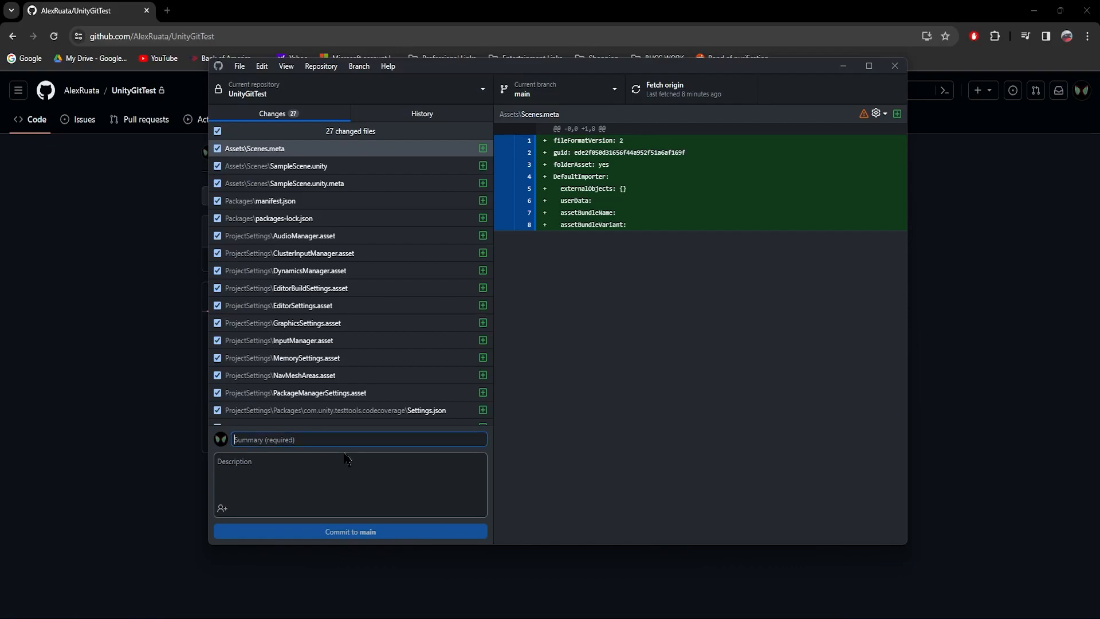
type("Created Unity Project")
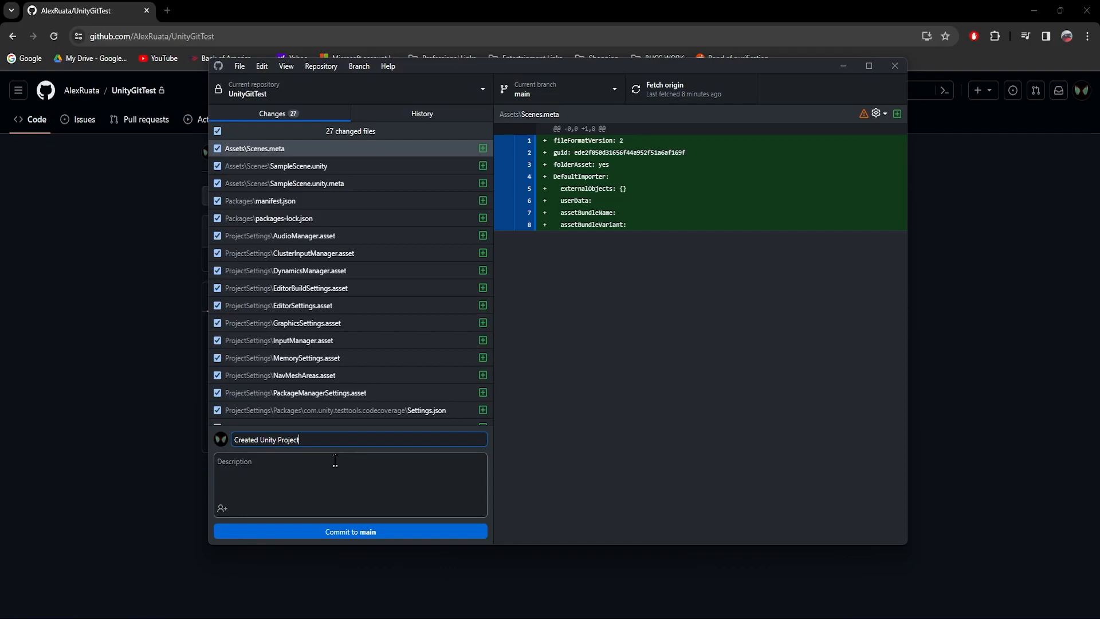
left_click(335, 460)
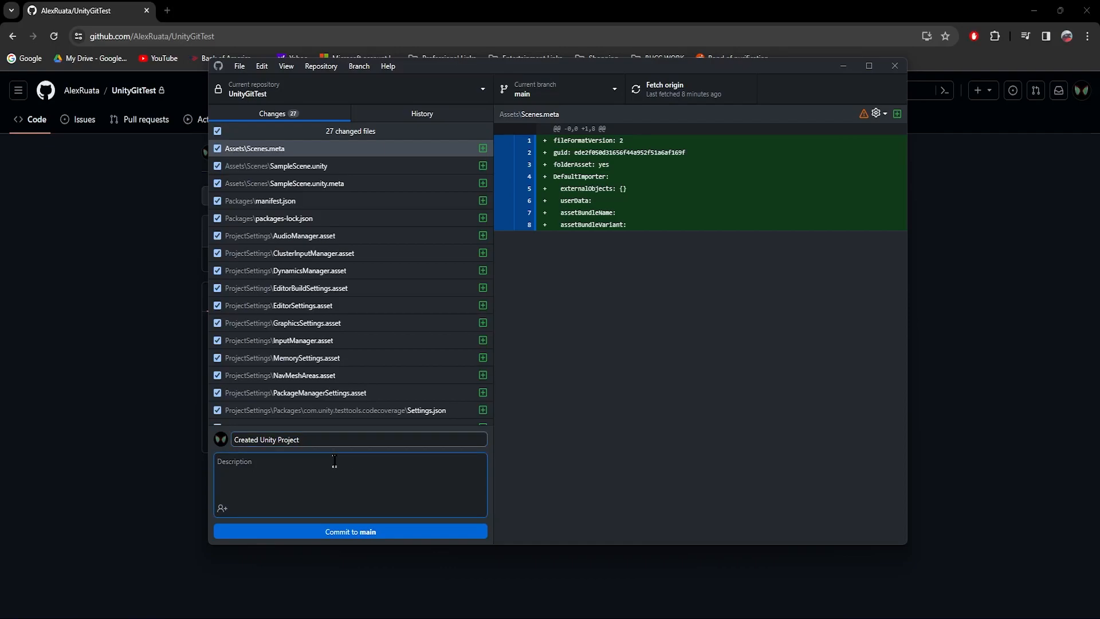
type("I")
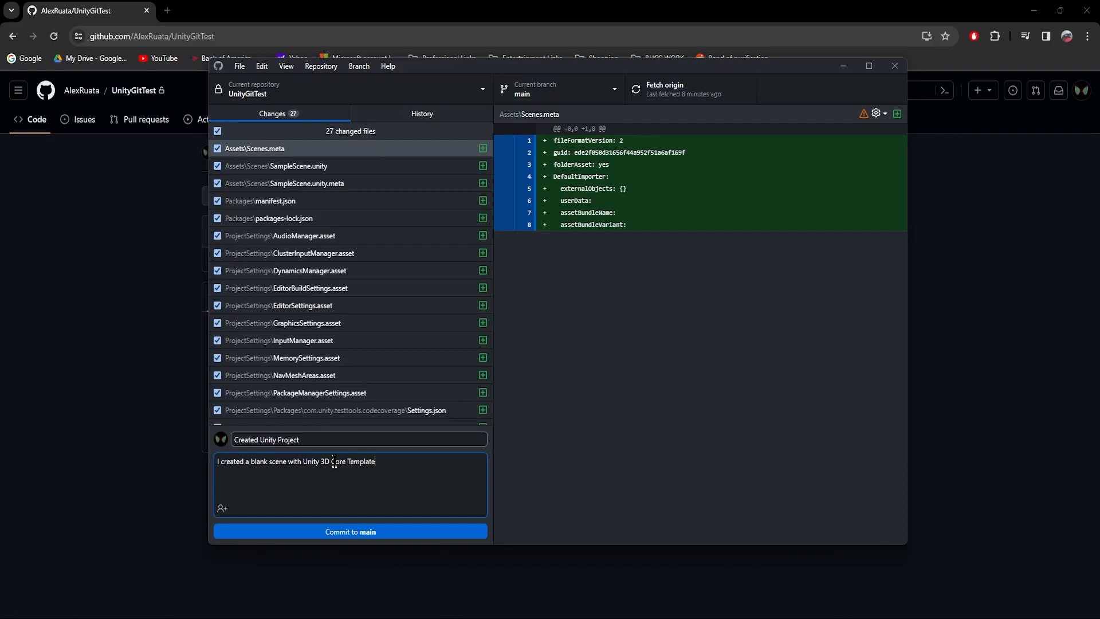
left_click(361, 533)
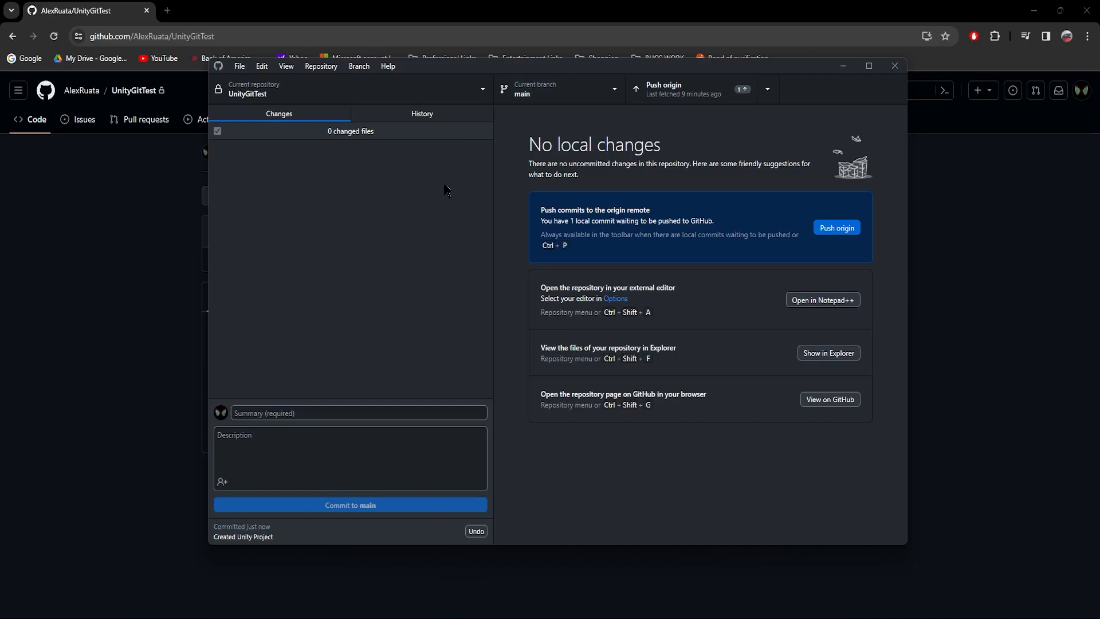
Push the commit to origin and reload the UnityGitTest repository page on GitHub in the browser
left_click(705, 97)
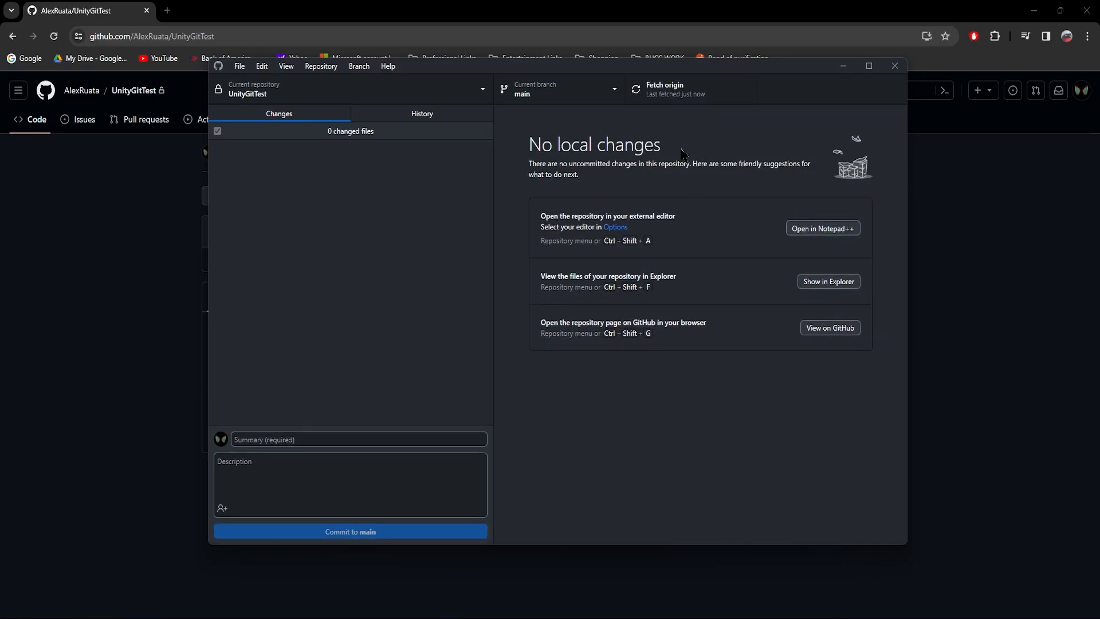
left_click(842, 66)
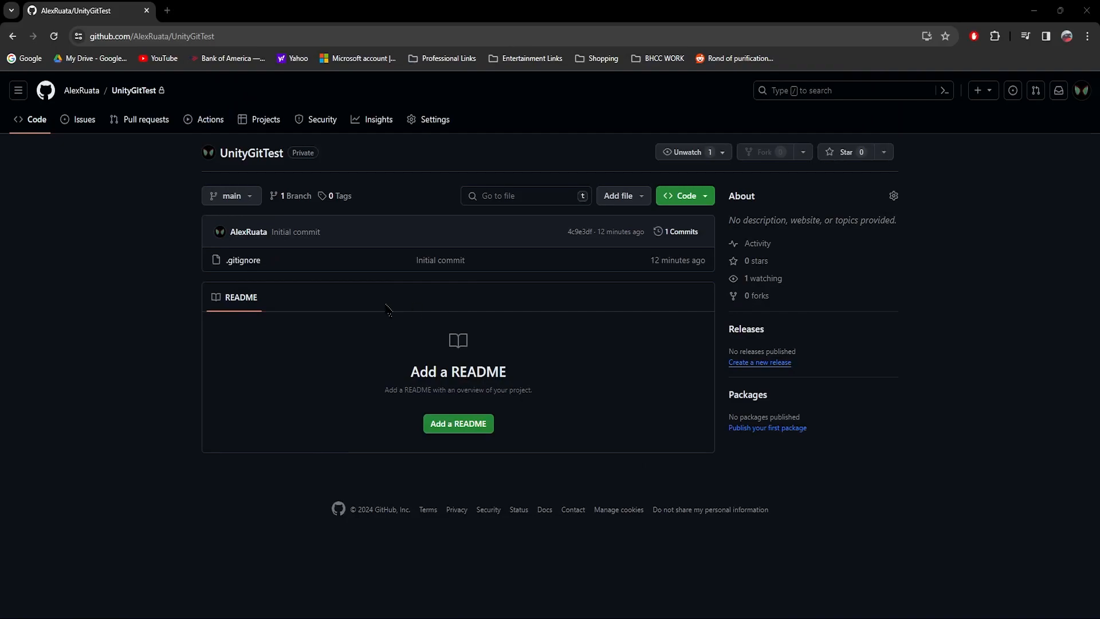
right_click(164, 244)
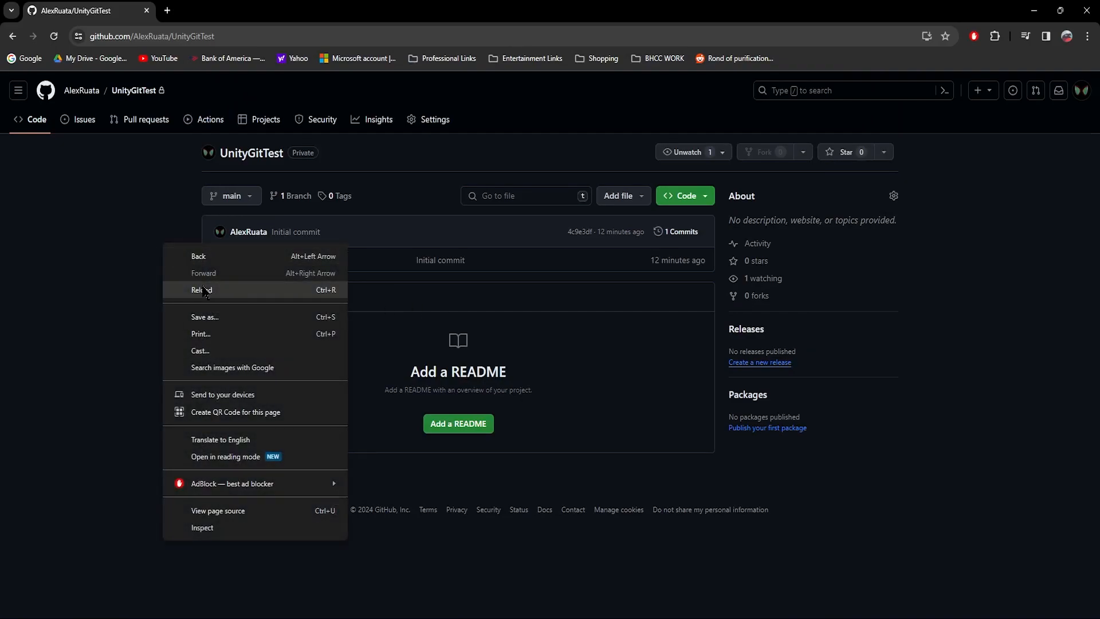
left_click(179, 287)
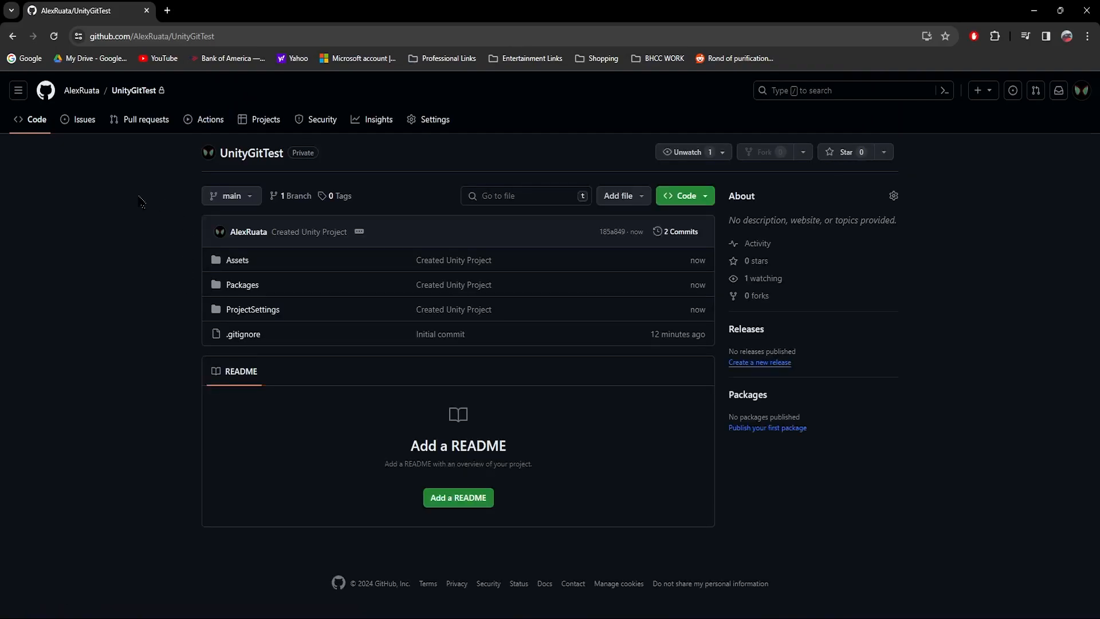